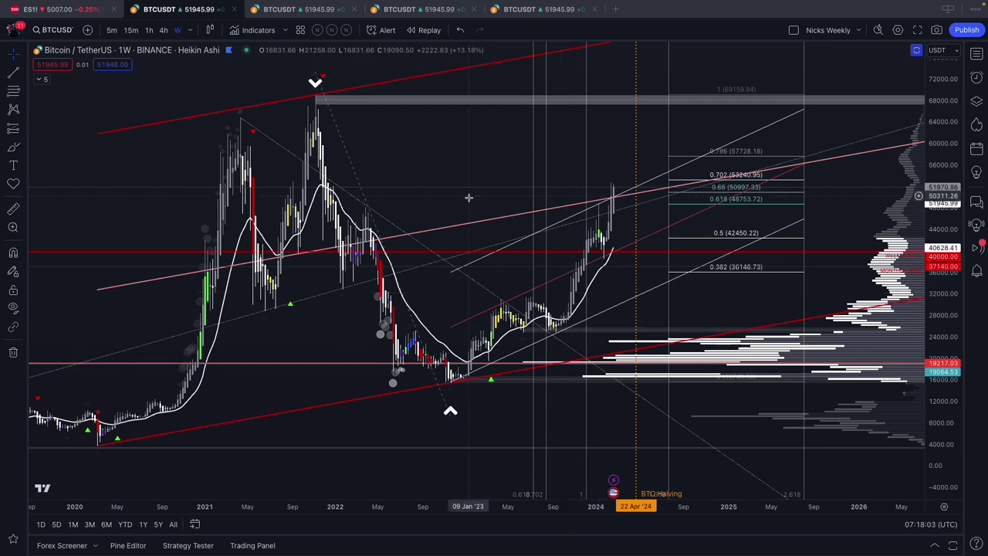
- Expand the indicator list on the weekly BTCUSDT chart and examine the Crypto USD Liquidity Delta history from 2020 to 2024
{"action": "scroll", "coordinate": [486, 207], "scroll_direction": "up", "scroll_amount": 1}
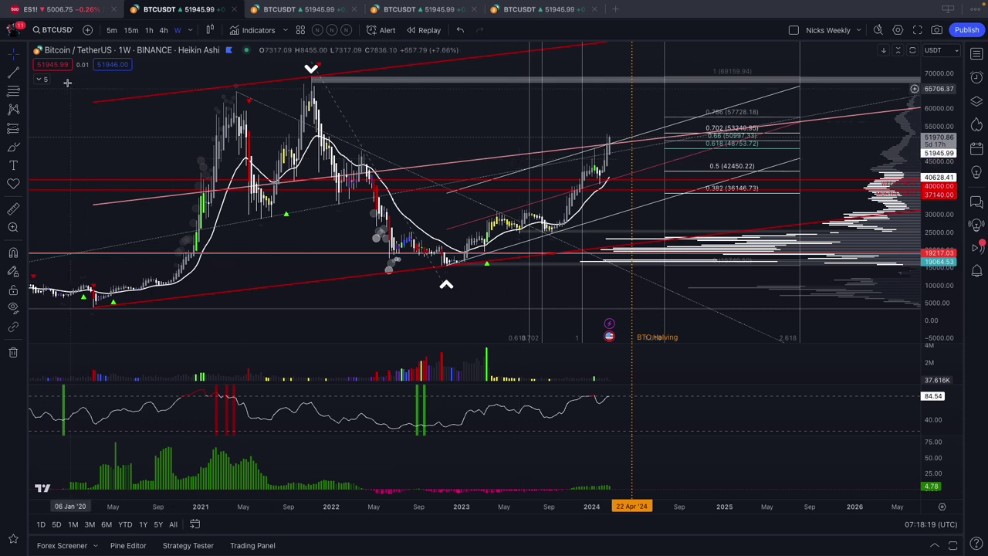
{"action": "left_click", "coordinate": [43, 80]}
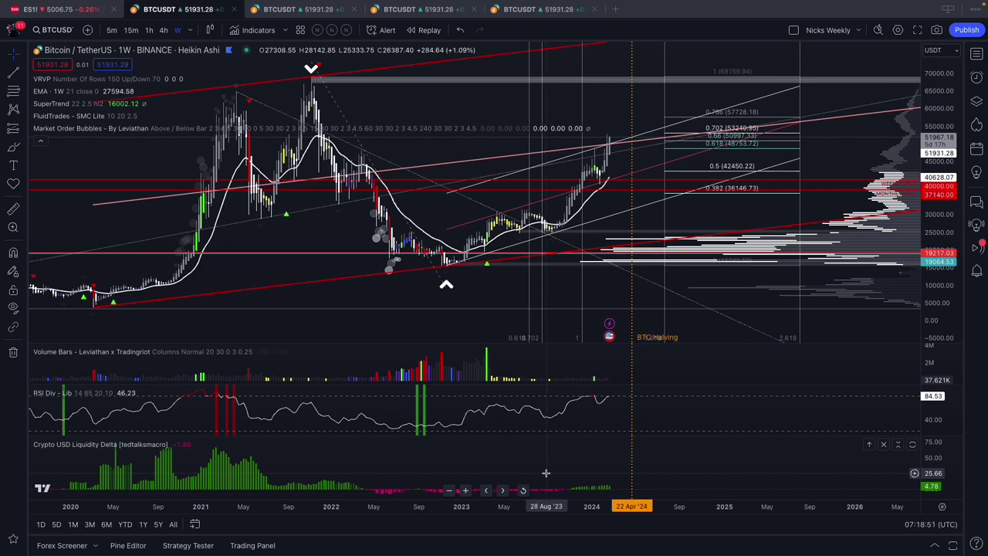
{"action": "scroll", "coordinate": [494, 474], "scroll_direction": "left", "scroll_amount": 1}
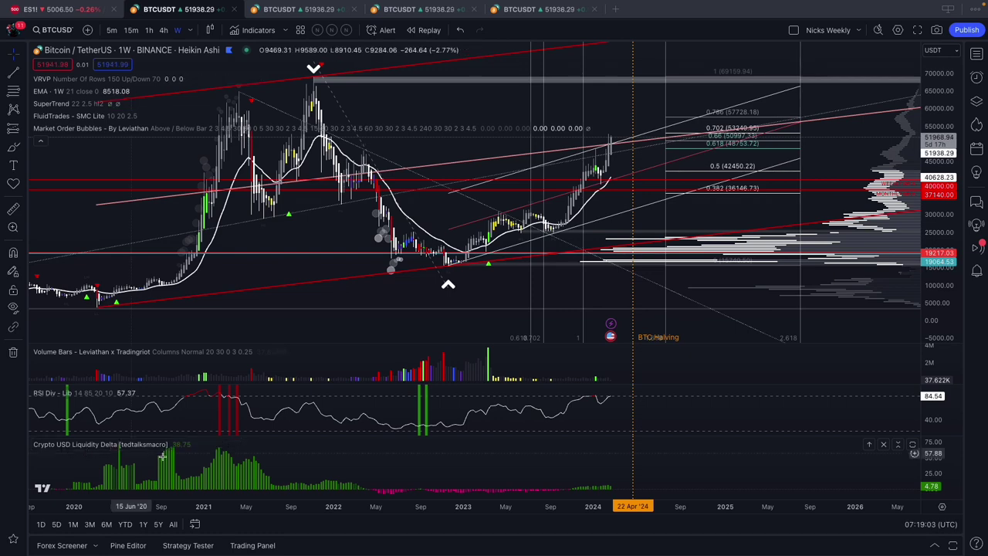
{"action": "scroll", "coordinate": [377, 466], "scroll_direction": "down", "scroll_amount": 2}
{"action": "scroll", "coordinate": [377, 467], "scroll_direction": "down", "scroll_amount": 2}
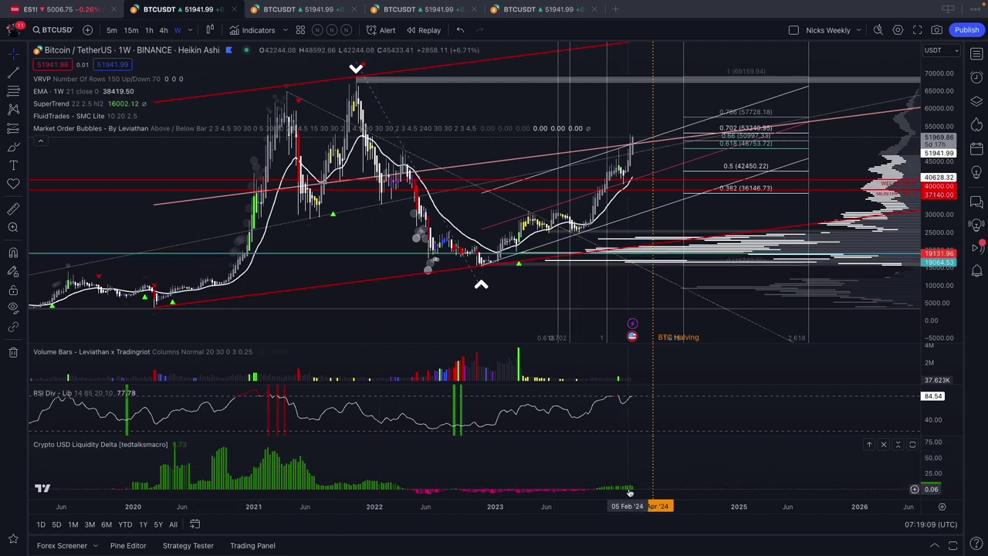
- Switch to Safari, open the Crypto USD Liquidity Delta script from its author's published TradingView scripts, and review its chart and description
{"action": "mouse_move", "coordinate": [450, 554]}
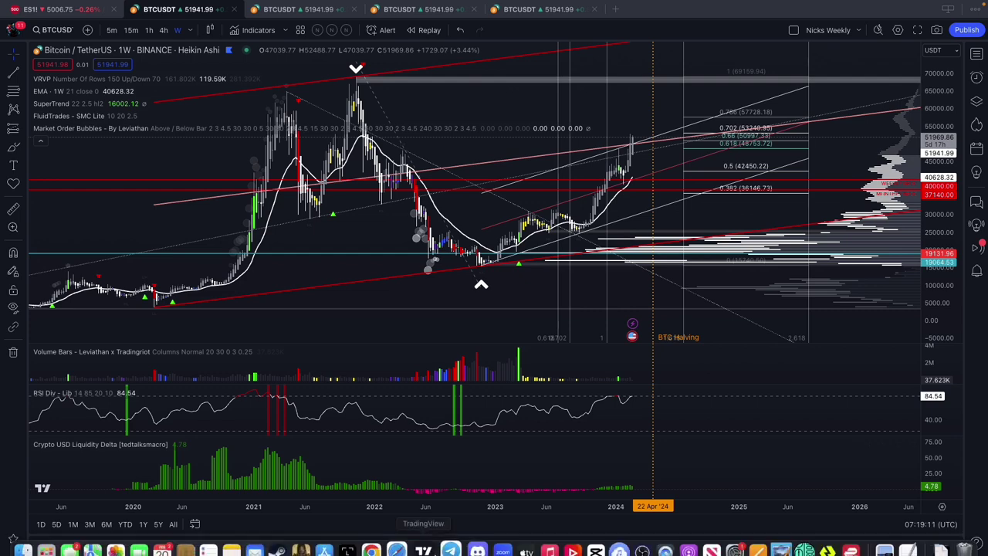
{"action": "left_click", "coordinate": [407, 543]}
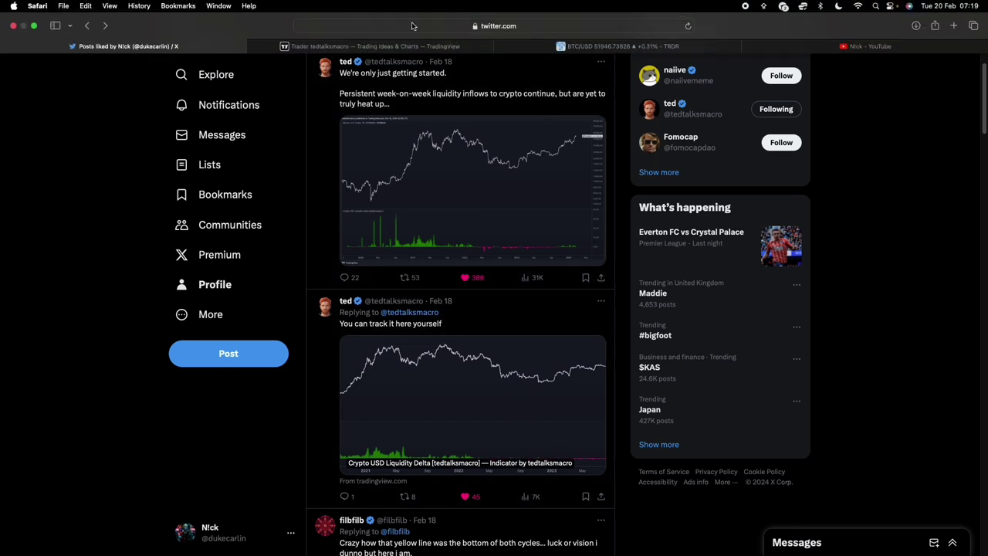
{"action": "left_click", "coordinate": [508, 463]}
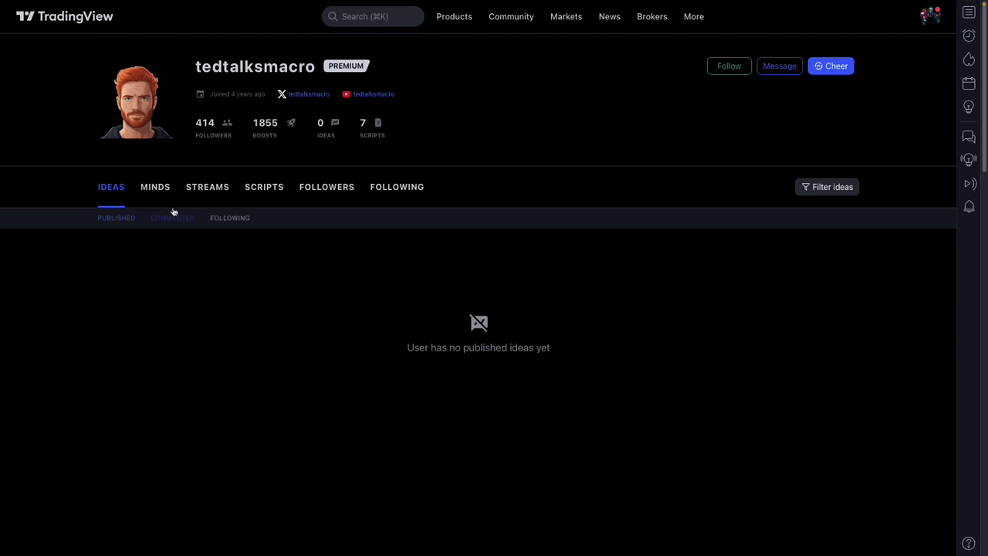
{"action": "left_click", "coordinate": [250, 188]}
{"action": "scroll", "coordinate": [592, 286], "scroll_direction": "down", "scroll_amount": 2}
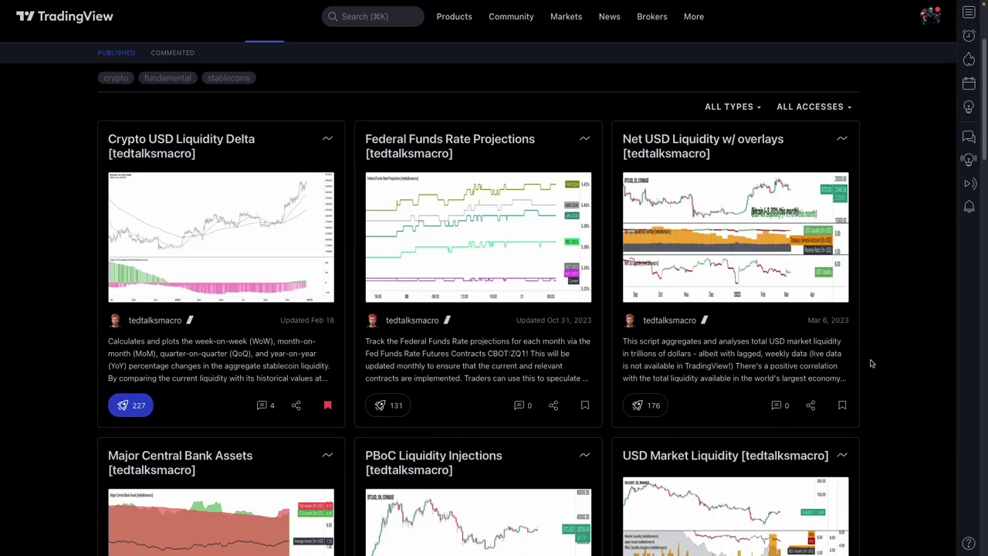
{"action": "left_click", "coordinate": [225, 149]}
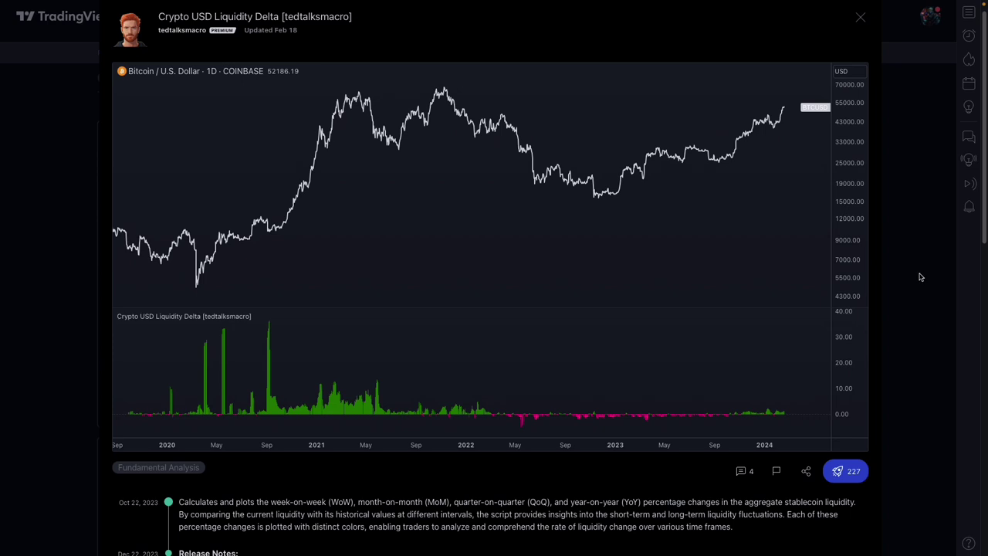
{"action": "scroll", "coordinate": [920, 277], "scroll_direction": "up", "scroll_amount": 1}
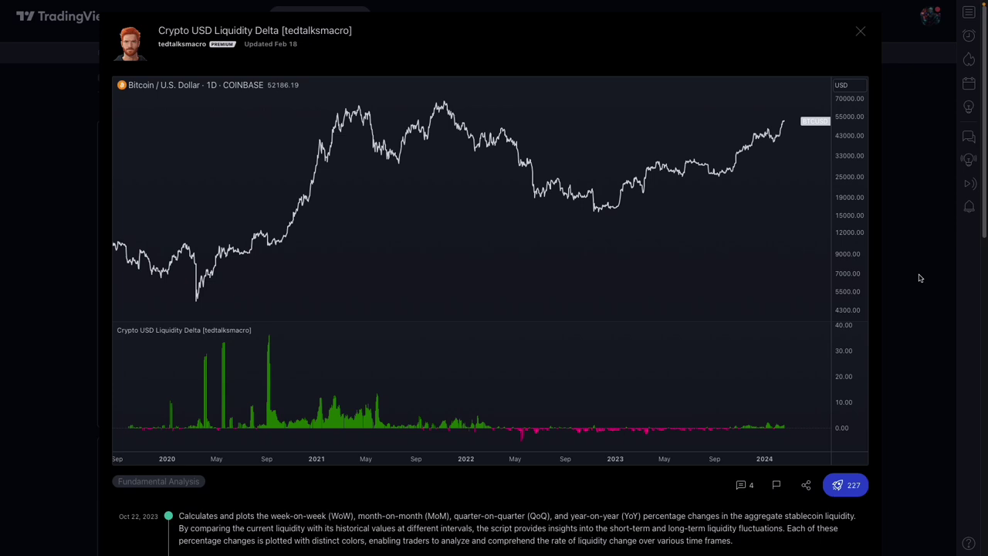
{"action": "scroll", "coordinate": [920, 278], "scroll_direction": "down", "scroll_amount": 2}
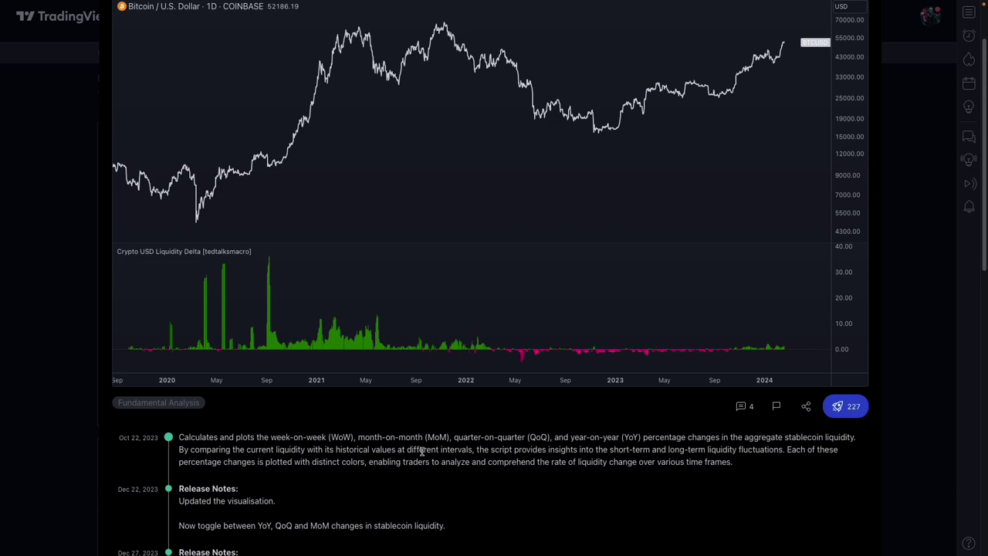
{"action": "scroll", "coordinate": [820, 485], "scroll_direction": "down", "scroll_amount": 1}
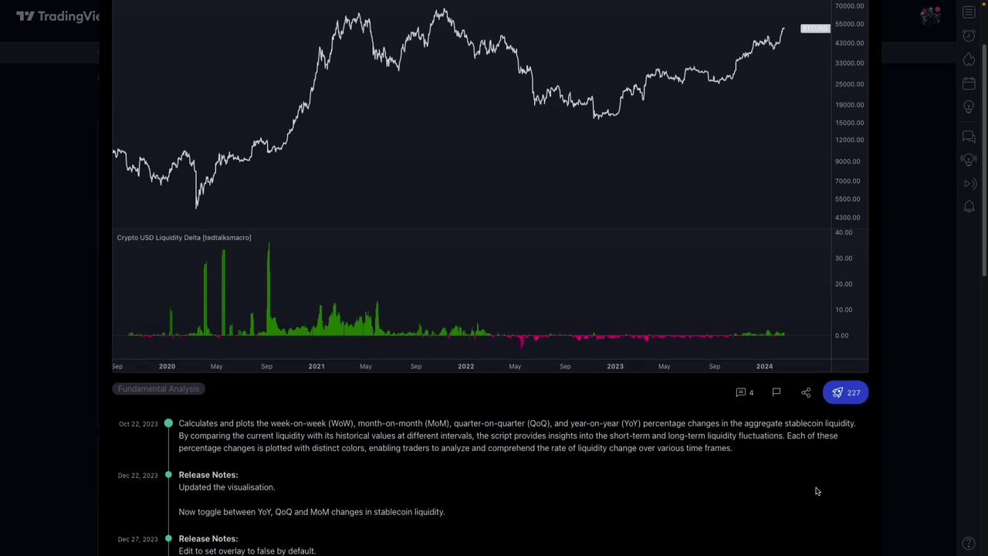
{"action": "scroll", "coordinate": [815, 491], "scroll_direction": "up", "scroll_amount": 1}
{"action": "scroll", "coordinate": [892, 469], "scroll_direction": "up", "scroll_amount": 1}
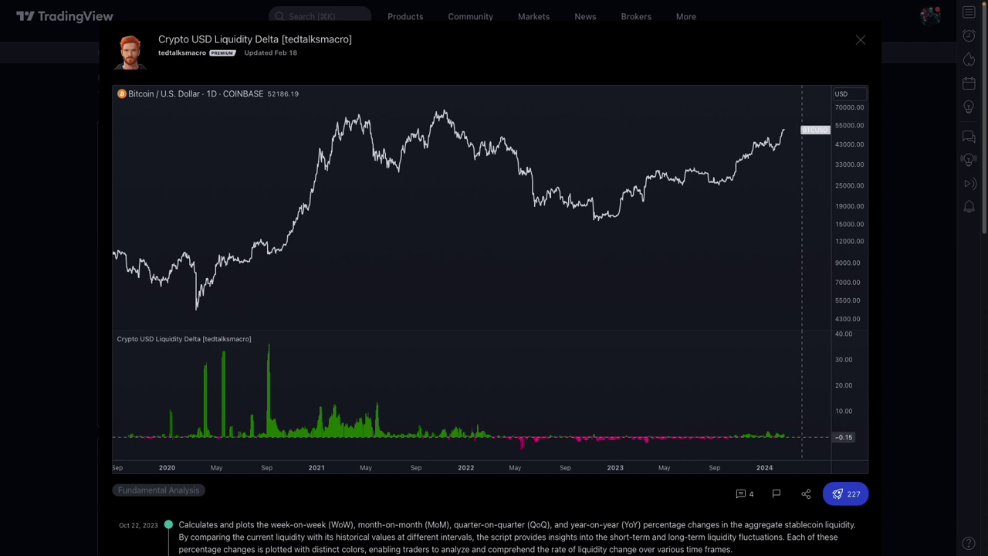
- Switch back to TradingView, collapse the weekly chart's indicator list and maximize the price pane
{"action": "mouse_move", "coordinate": [402, 550]}
{"action": "left_click", "coordinate": [419, 534]}
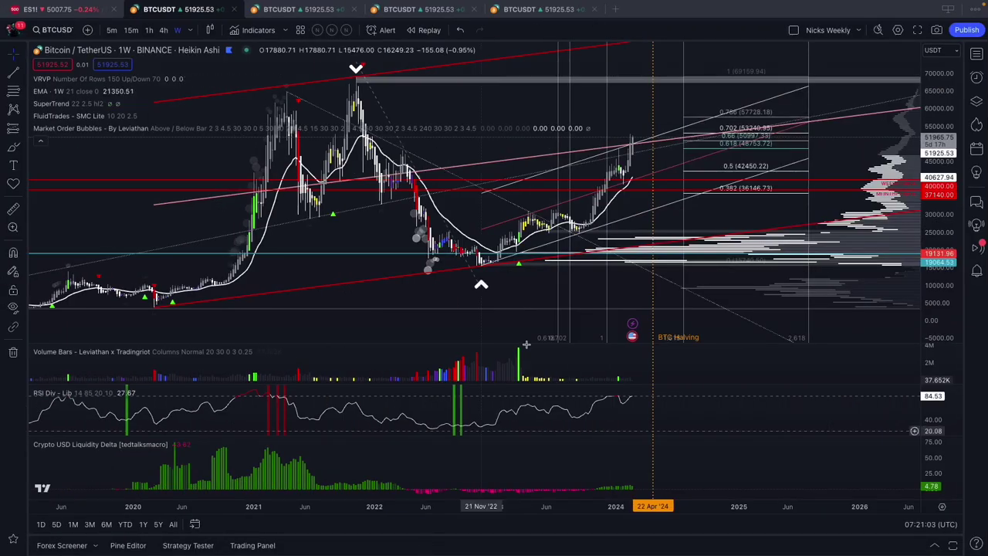
{"action": "left_click", "coordinate": [42, 141]}
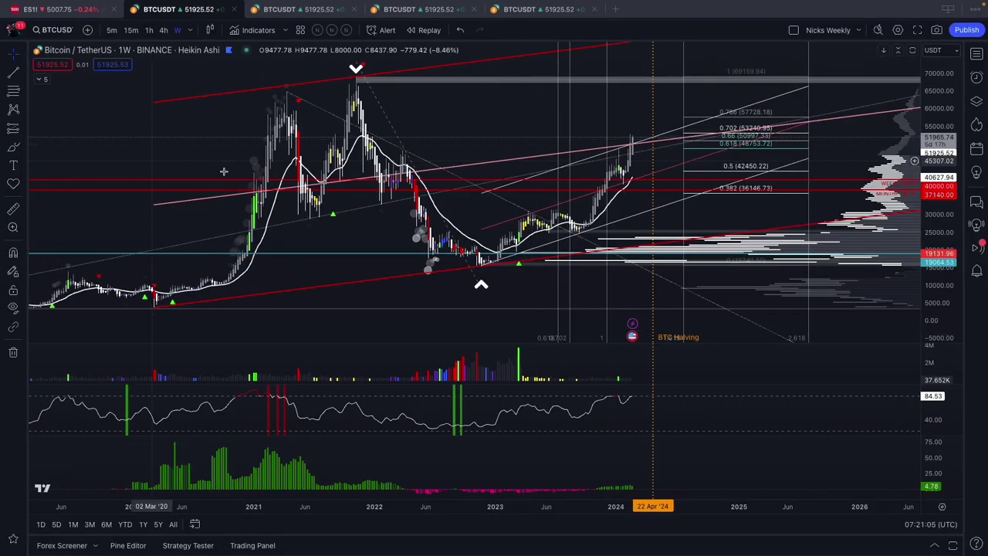
{"action": "double_click", "coordinate": [455, 292]}
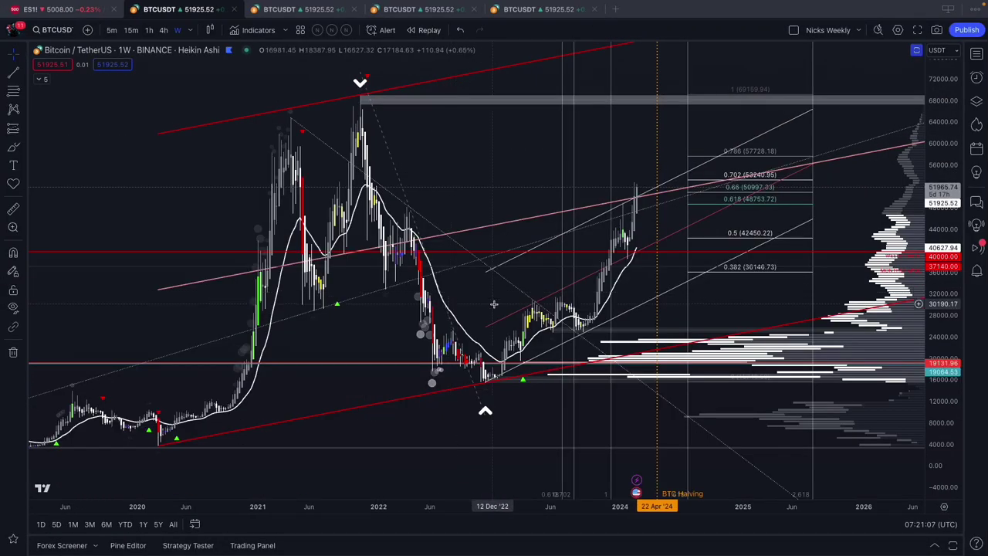
- Bring up the daily BTCUSDT chart and hide its VRVP volume profile
{"action": "left_click", "coordinate": [301, 9]}
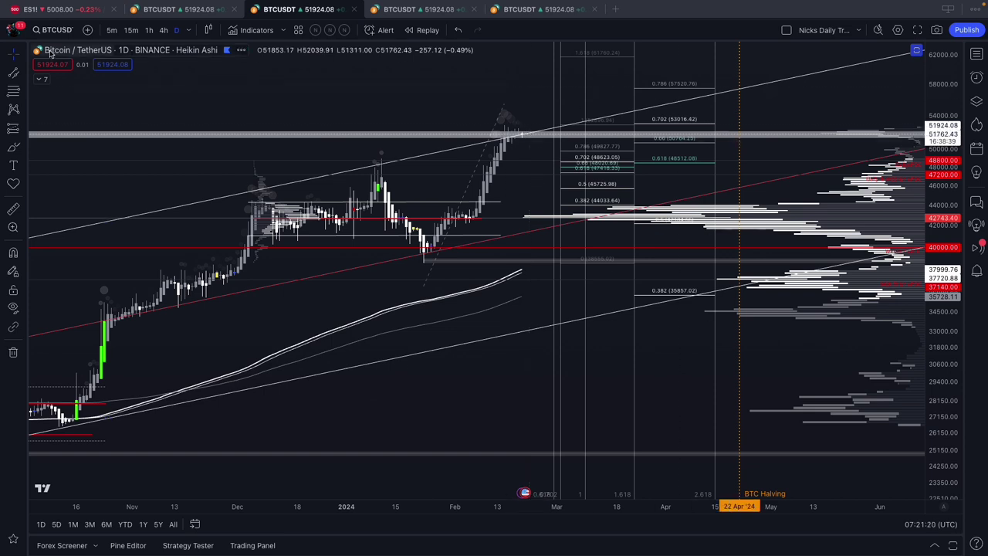
{"action": "left_click", "coordinate": [42, 80]}
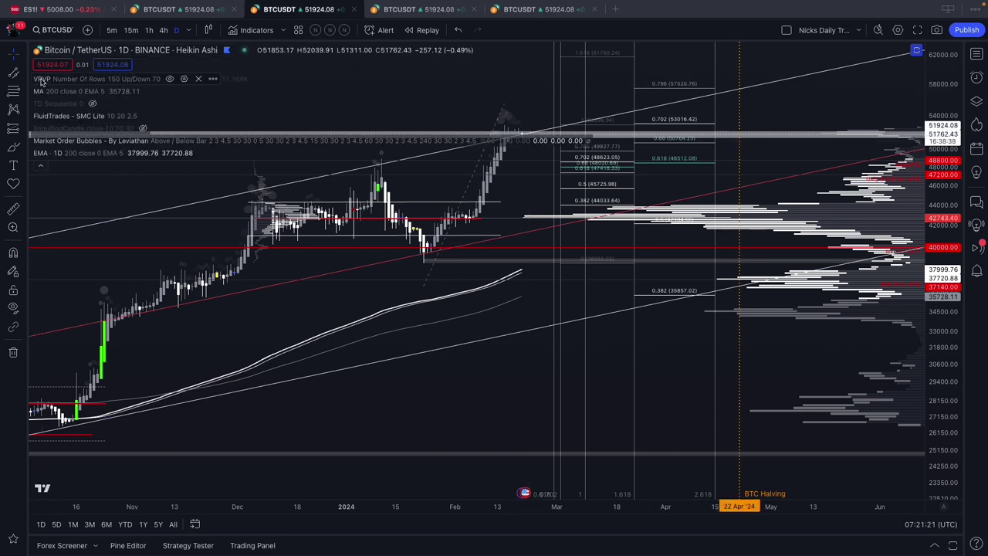
{"action": "left_click", "coordinate": [170, 79]}
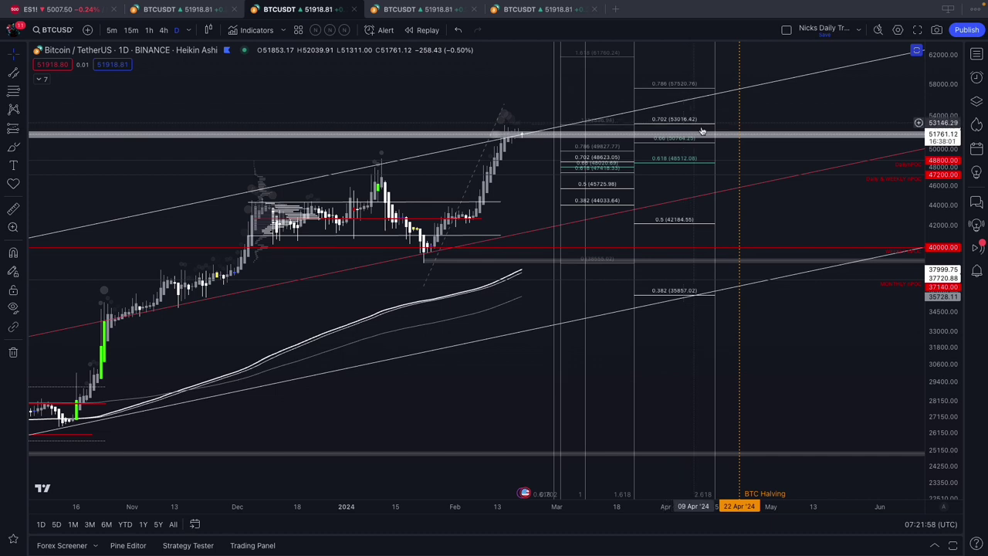
- Examine the 4-hour BTCUSDT chart's price levels and Fibonacci retracement, and check which indicators are applied to it
{"action": "left_click", "coordinate": [441, 10]}
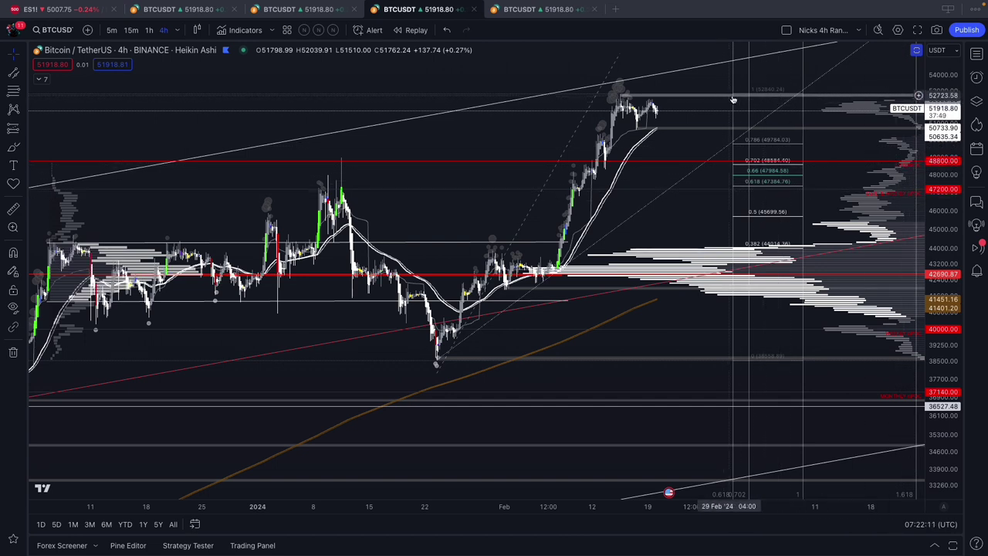
{"action": "scroll", "coordinate": [682, 85], "scroll_direction": "right", "scroll_amount": 2}
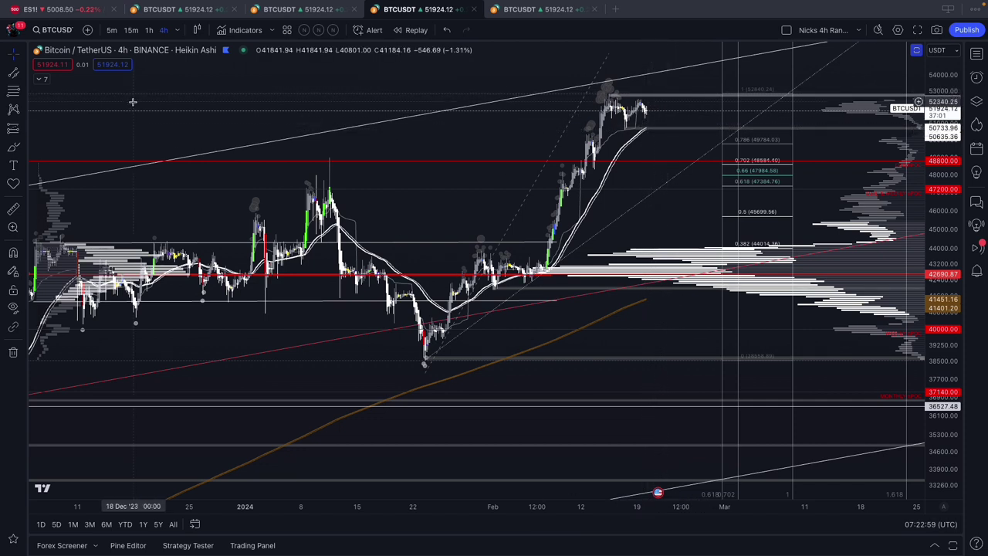
{"action": "left_click", "coordinate": [40, 80]}
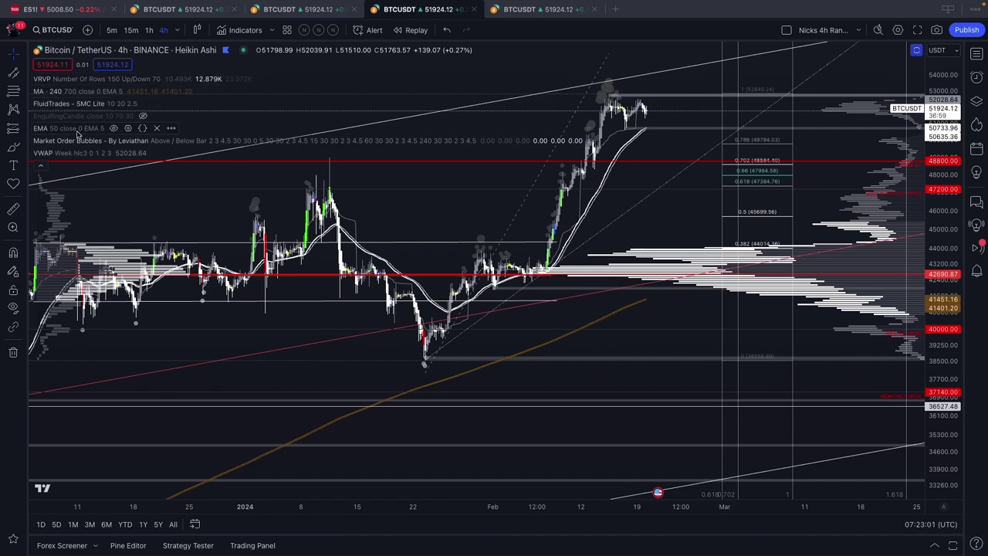
{"action": "left_click", "coordinate": [41, 169]}
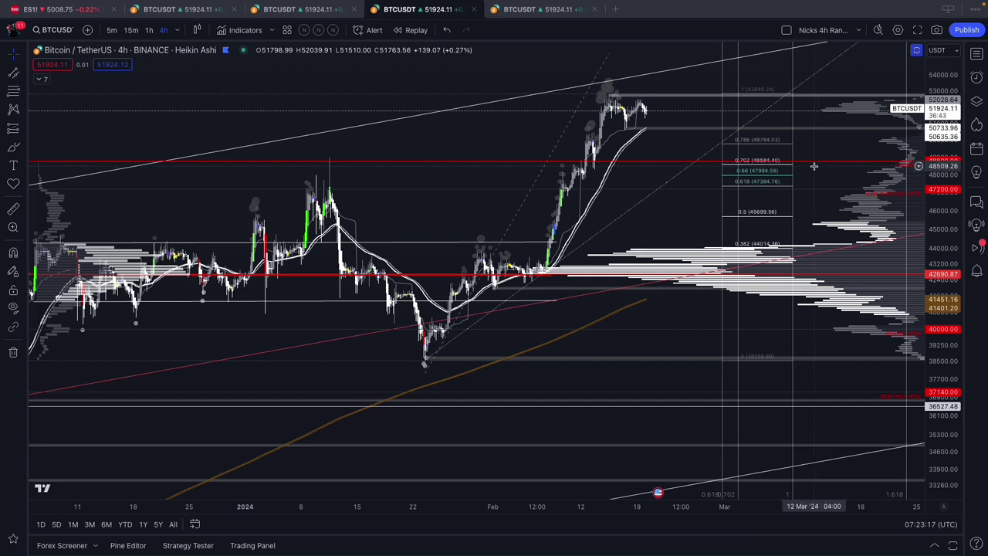
{"action": "scroll", "coordinate": [819, 159], "scroll_direction": "right", "scroll_amount": 1}
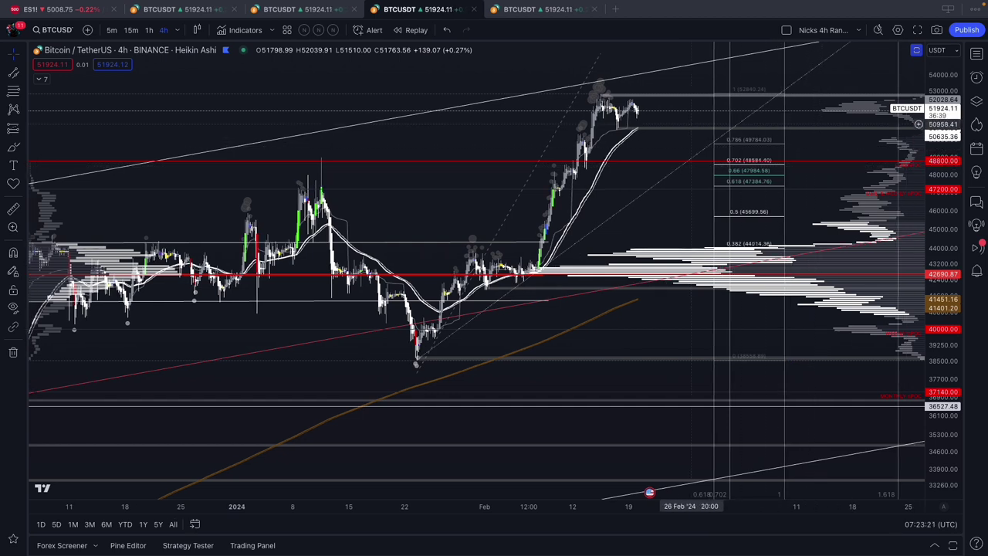
{"action": "scroll", "coordinate": [692, 121], "scroll_direction": "left", "scroll_amount": 1}
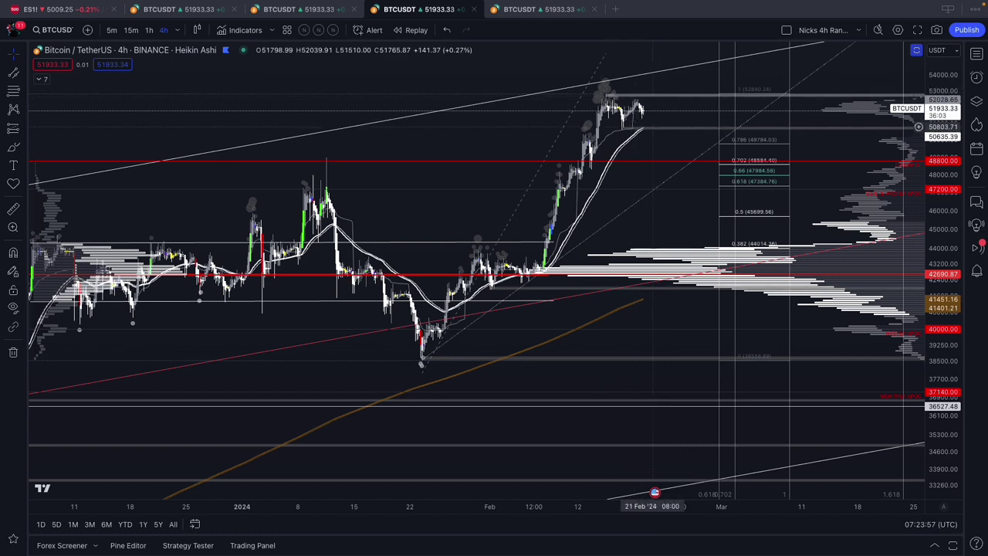
- Bring up the 1-hour BTCUSDT chart, hide its VRVP volume profile and collapse the indicator list
{"action": "left_click", "coordinate": [540, 9]}
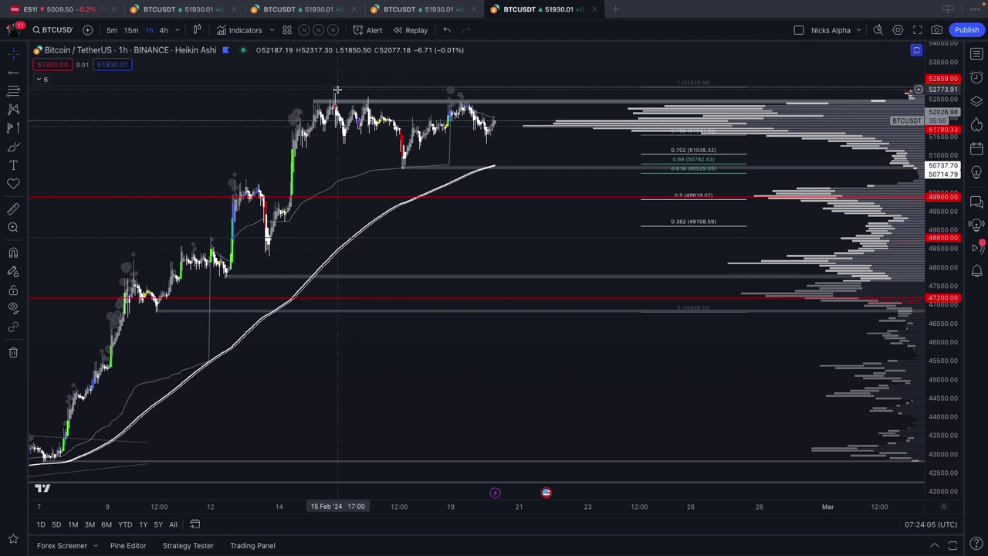
{"action": "scroll", "coordinate": [772, 92], "scroll_direction": "right", "scroll_amount": 2}
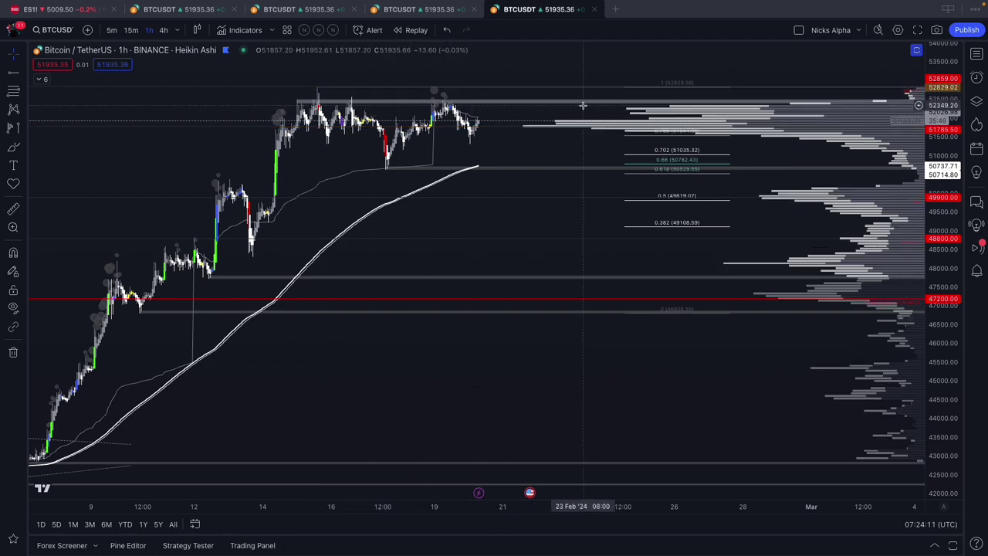
{"action": "left_click", "coordinate": [40, 79]}
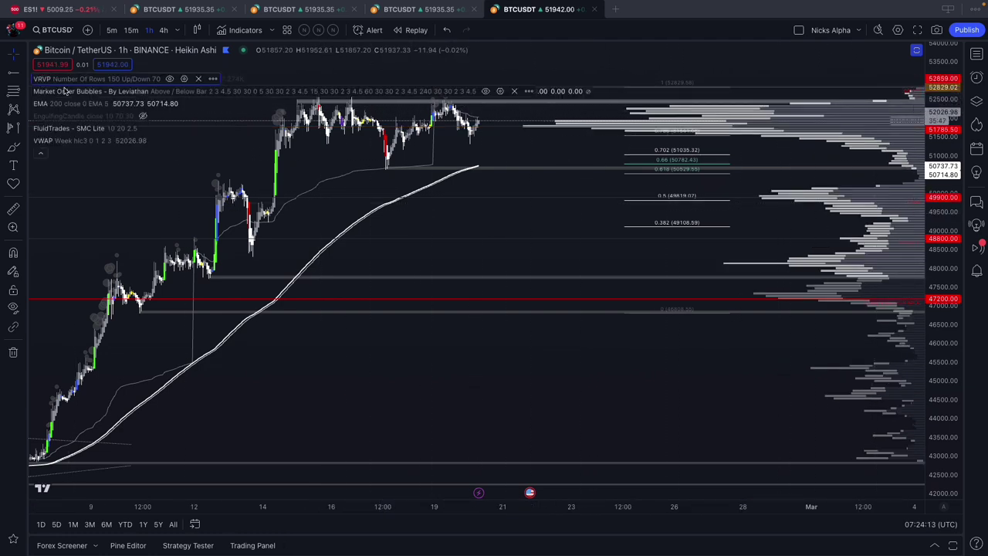
{"action": "left_click", "coordinate": [170, 79]}
{"action": "left_click", "coordinate": [41, 153]}
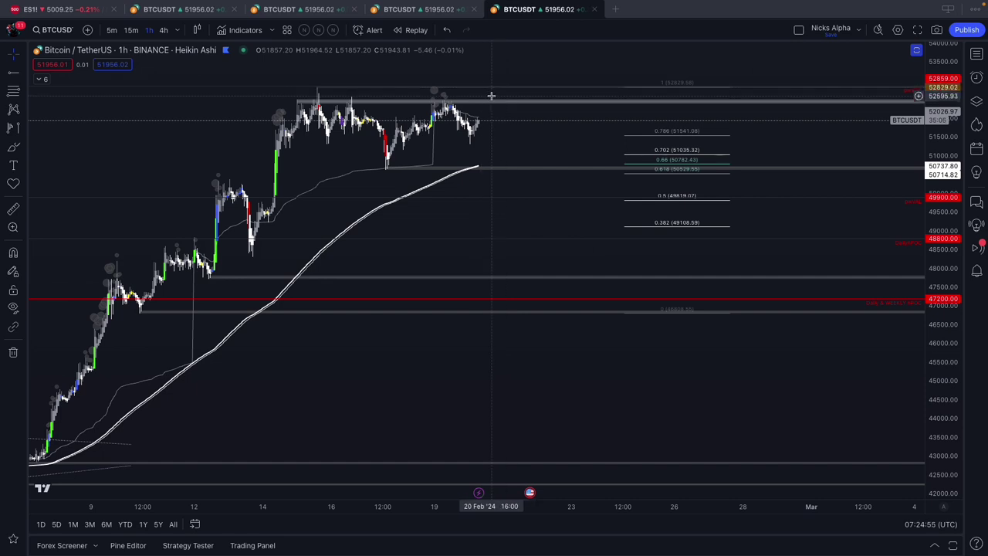
- Draw a fixed range volume profile on the 1-hour chart from about 15 February to the latest candle
{"action": "left_click_drag", "start_coordinate": [514, 150], "coordinate": [575, 147]}
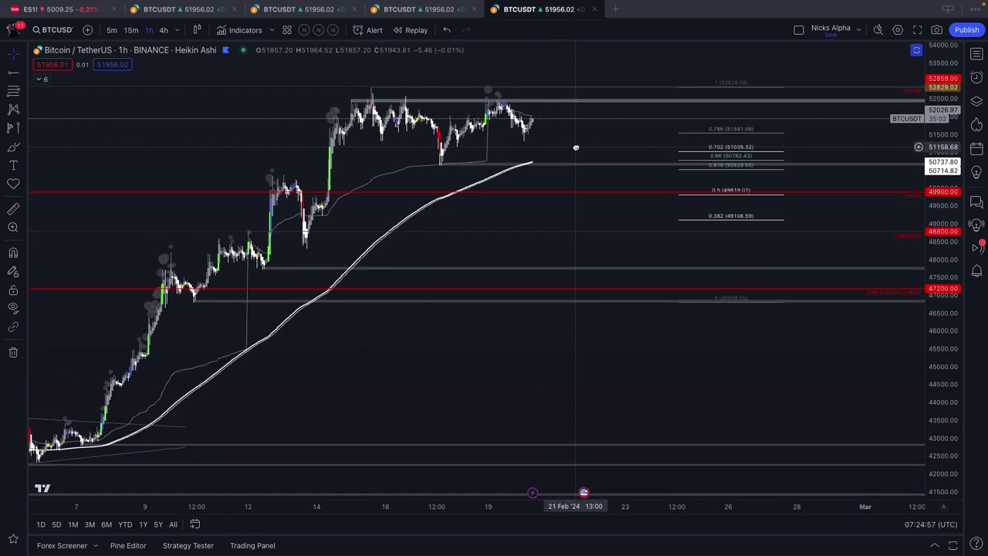
{"action": "scroll", "coordinate": [567, 146], "scroll_direction": "up", "scroll_amount": 1}
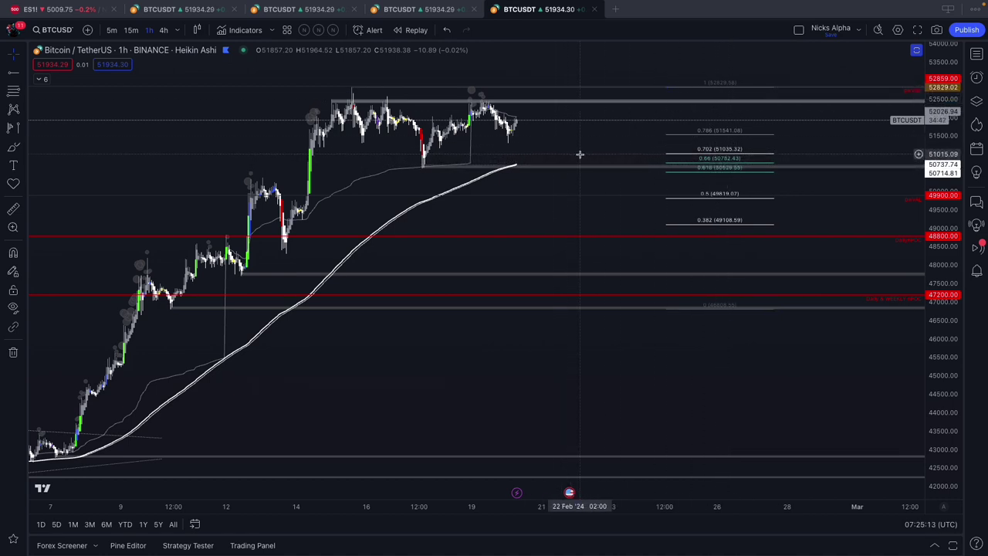
{"action": "scroll", "coordinate": [549, 161], "scroll_direction": "down", "scroll_amount": 1}
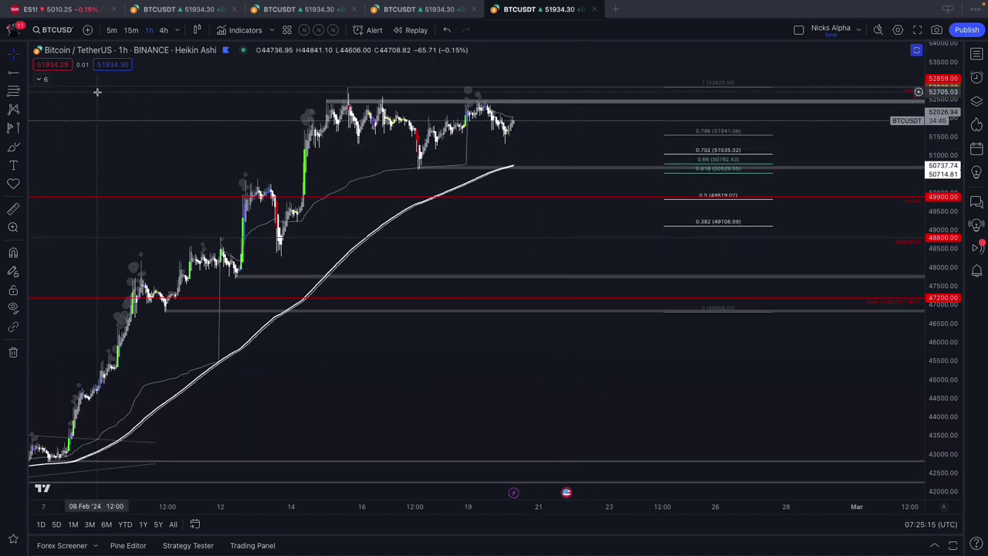
{"action": "left_click", "coordinate": [26, 94]}
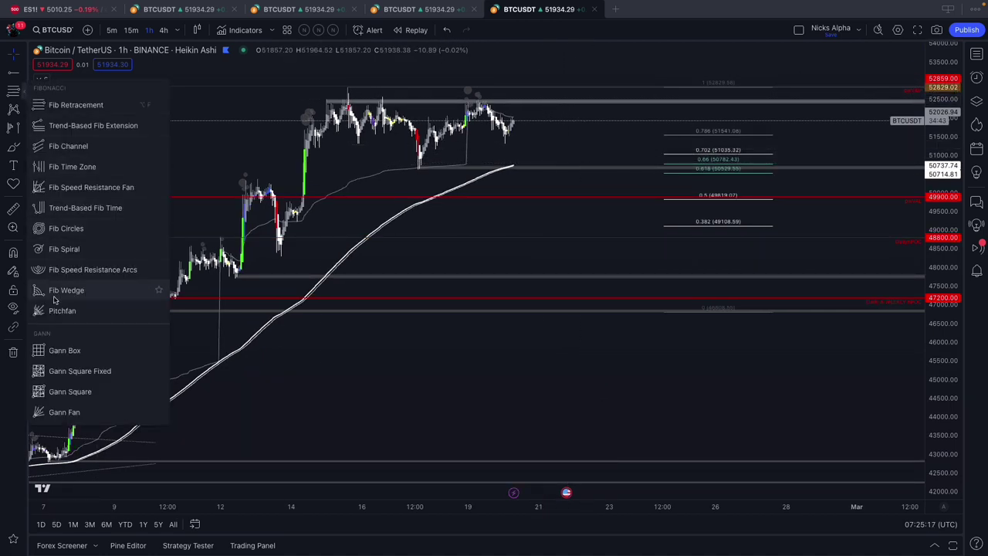
{"action": "left_click", "coordinate": [229, 165]}
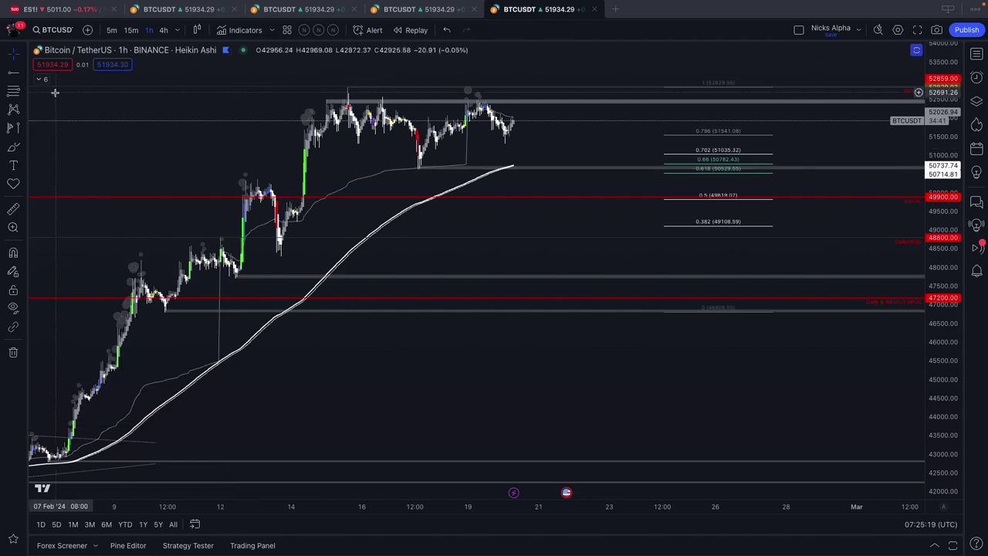
{"action": "left_click", "coordinate": [18, 128]}
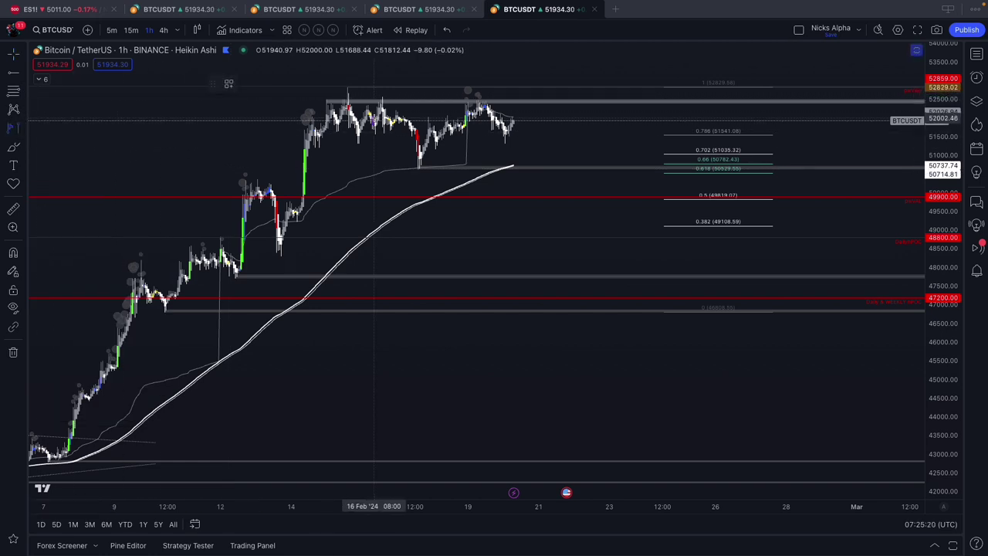
{"action": "left_click", "coordinate": [311, 91]}
{"action": "left_click", "coordinate": [575, 152]}
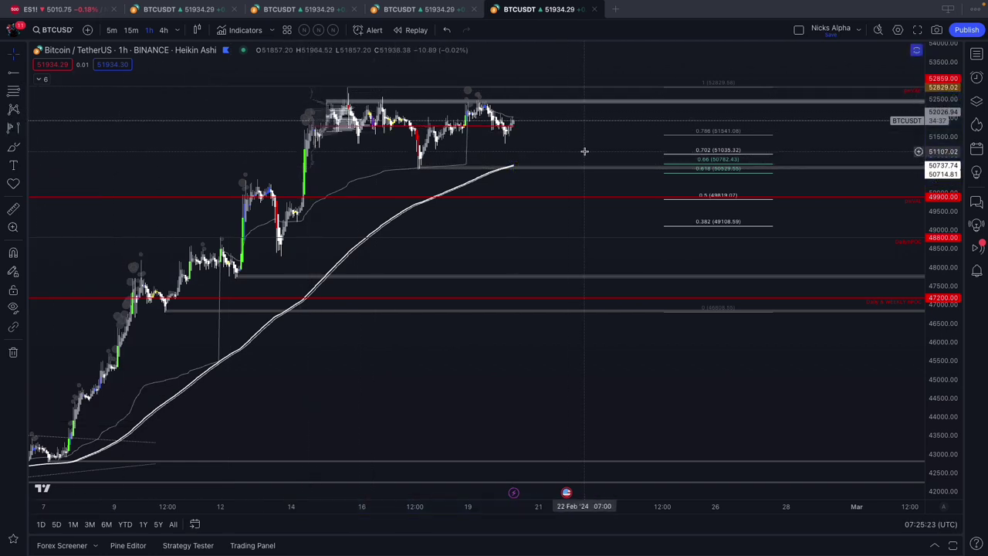
- Show the VRVP volume profile on the 1-hour BTCUSDT chart and collapse the indicator list
{"action": "scroll", "coordinate": [584, 153], "scroll_direction": "up", "scroll_amount": 1}
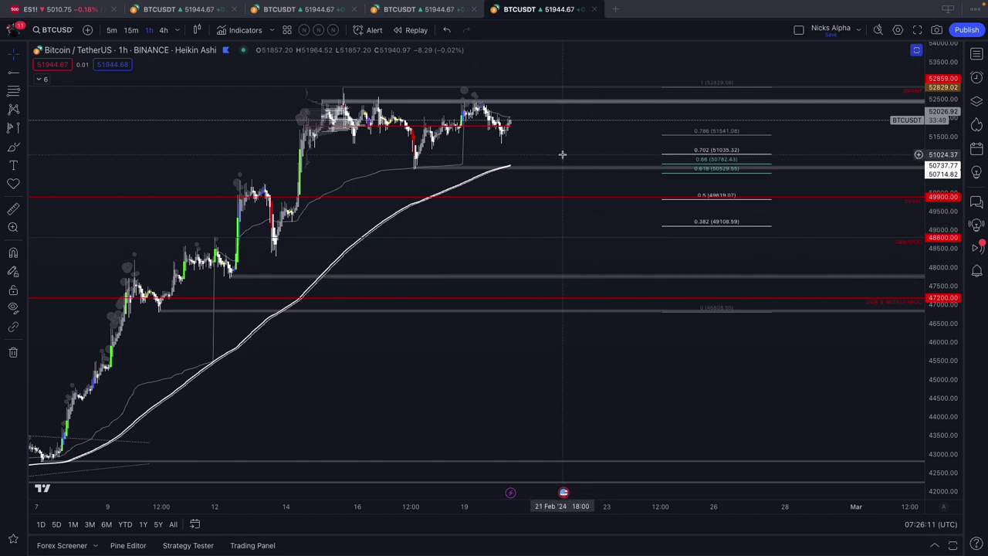
{"action": "scroll", "coordinate": [575, 154], "scroll_direction": "left", "scroll_amount": 3}
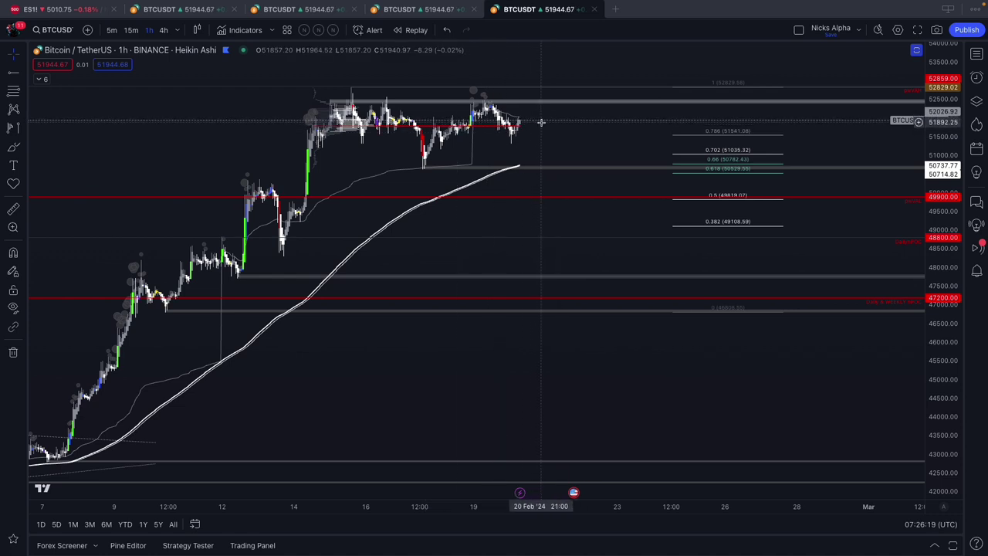
{"action": "scroll", "coordinate": [629, 156], "scroll_direction": "up", "scroll_amount": 1}
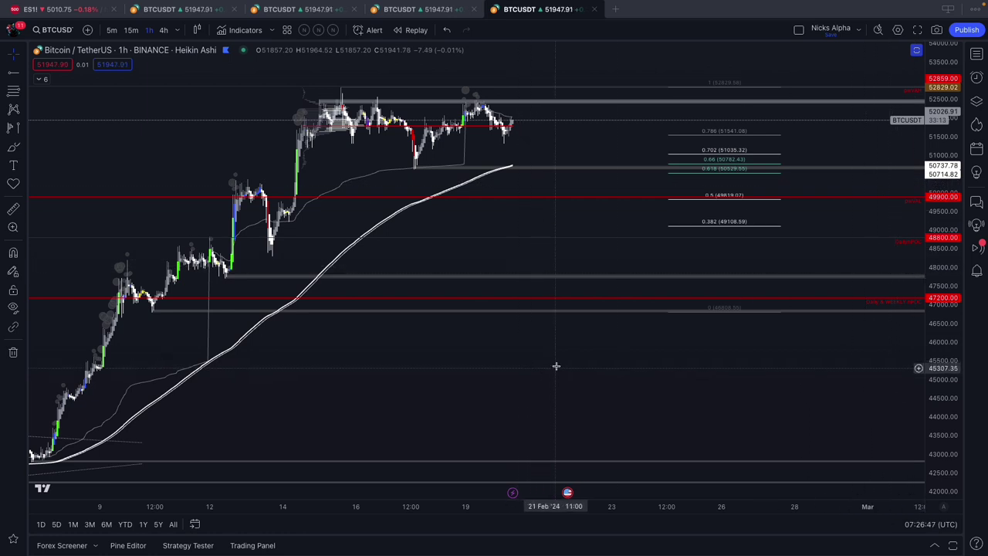
{"action": "left_click", "coordinate": [42, 81]}
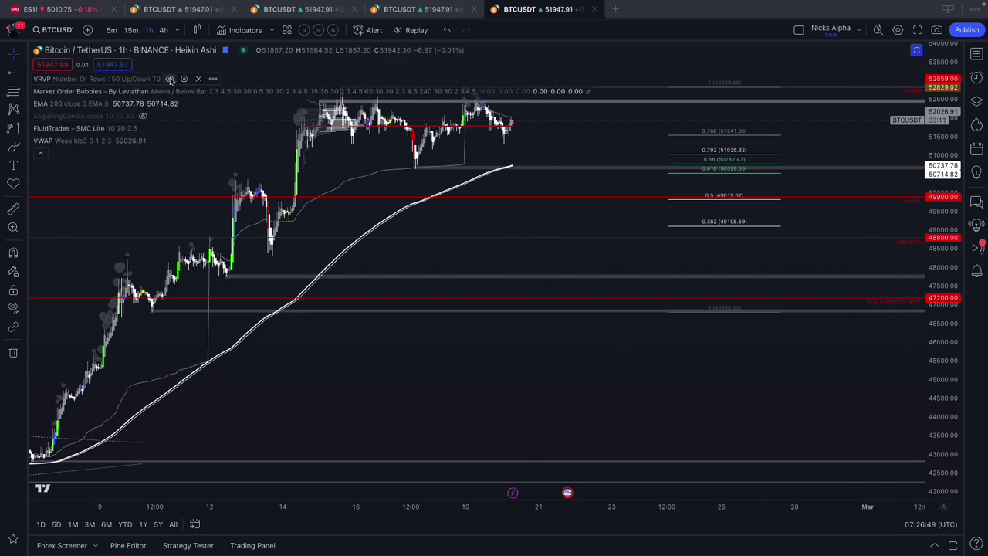
{"action": "left_click", "coordinate": [170, 79]}
{"action": "left_click", "coordinate": [40, 153]}
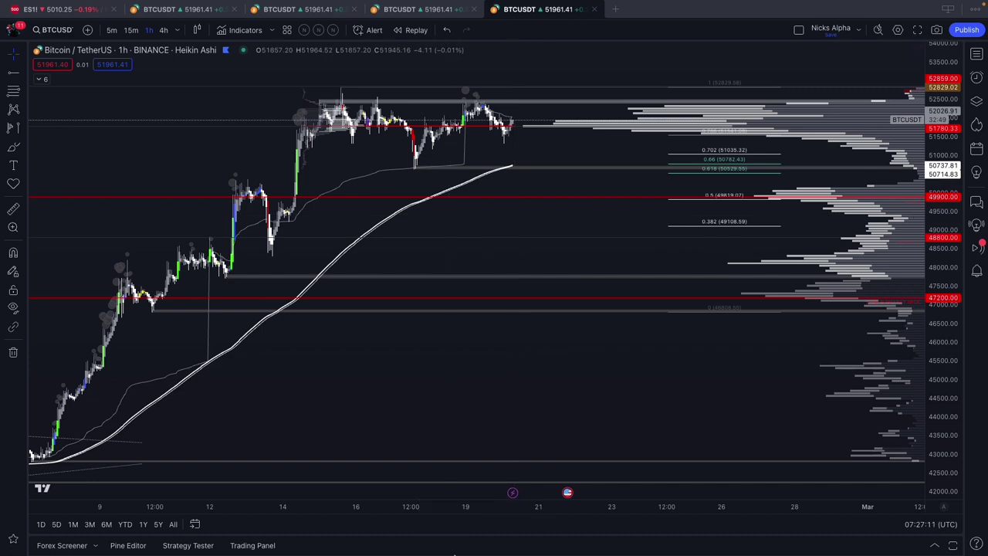
- Switch to Safari and examine the order levels around price on the 15-minute Coinbase BTCUSD spot chart
{"action": "mouse_move", "coordinate": [447, 539]}
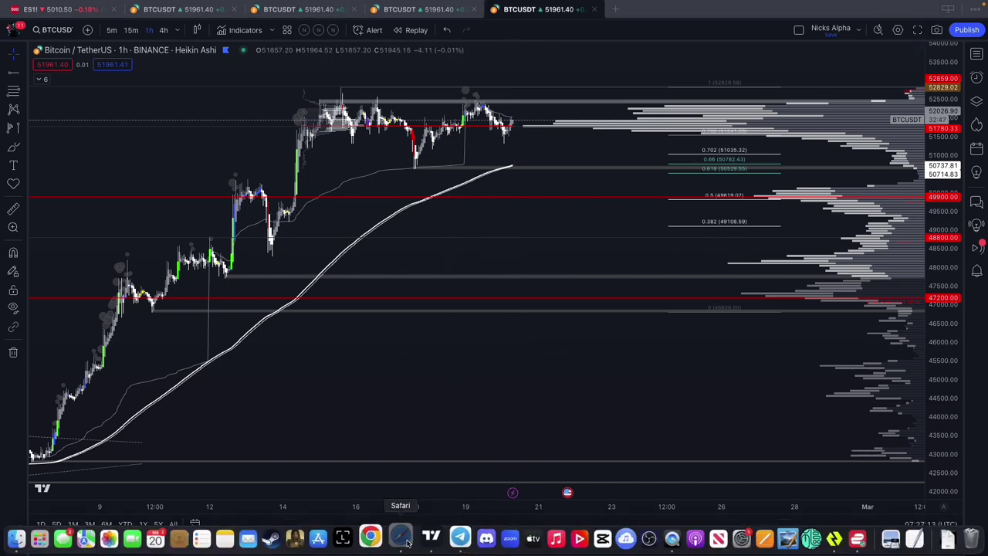
{"action": "left_click", "coordinate": [404, 540]}
{"action": "left_click", "coordinate": [601, 46]}
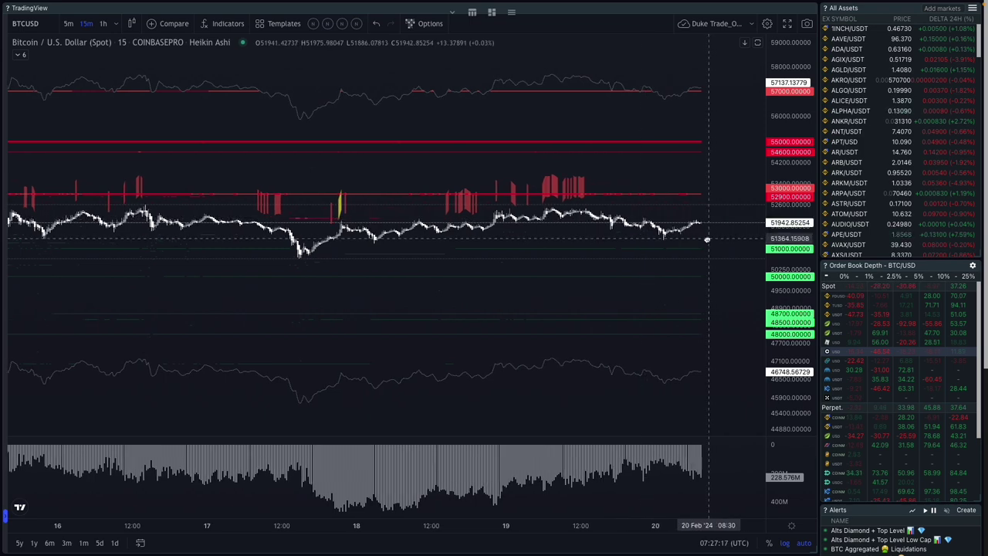
{"action": "left_click_drag", "start_coordinate": [706, 239], "coordinate": [699, 239]}
{"action": "scroll", "coordinate": [698, 239], "scroll_direction": "right", "scroll_amount": 2}
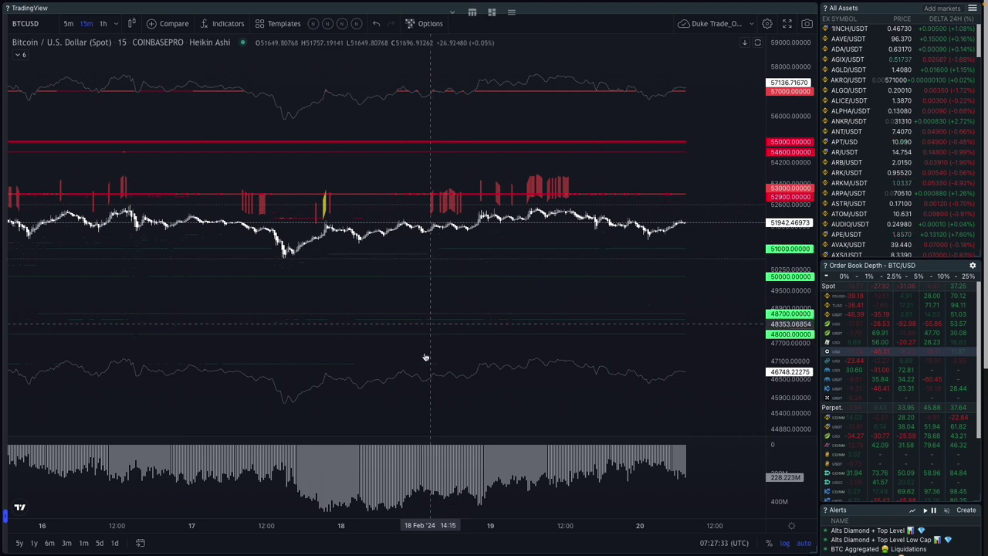
{"action": "mouse_move", "coordinate": [368, 498]}
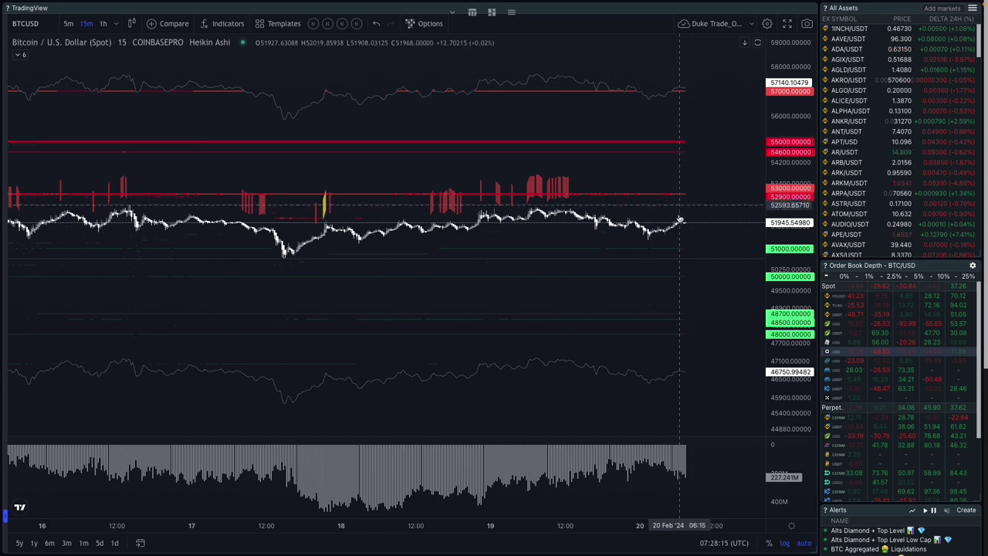
- Compare the spot order levels on Binance BTCUSDT, Bitfinex BTCUSDT, Bitfinex BTCUSD and KuCoin BTCUSDT
{"action": "left_click", "coordinate": [882, 320]}
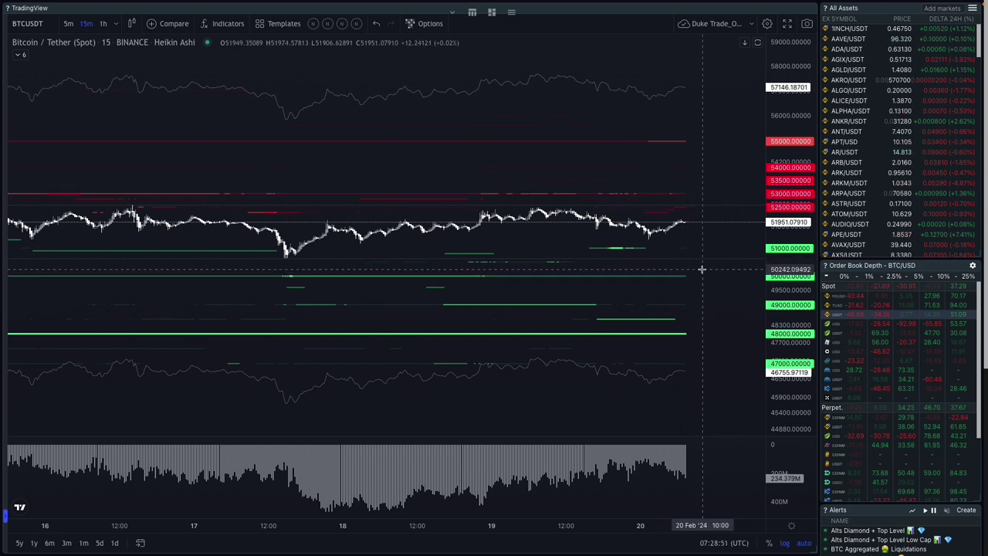
{"action": "left_click", "coordinate": [909, 334]}
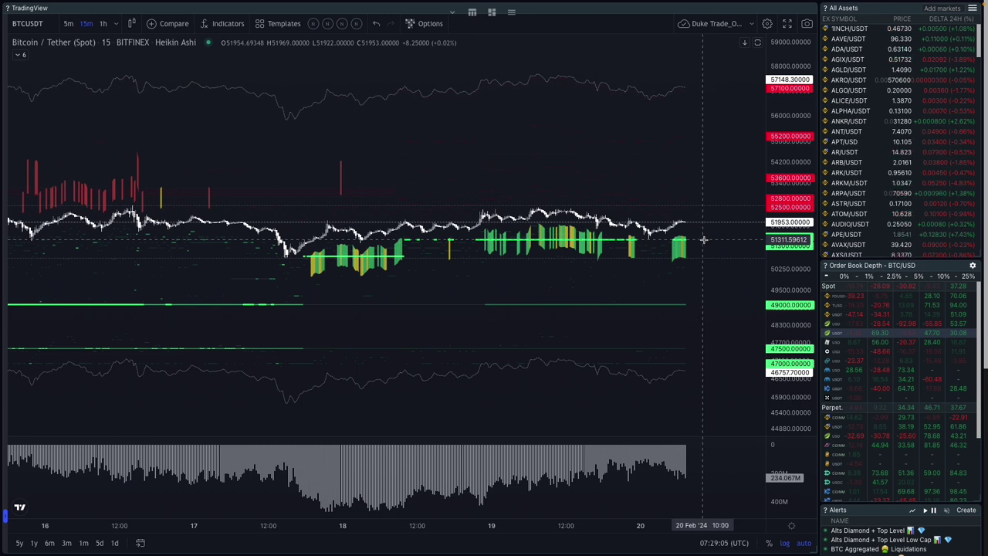
{"action": "left_click", "coordinate": [892, 324]}
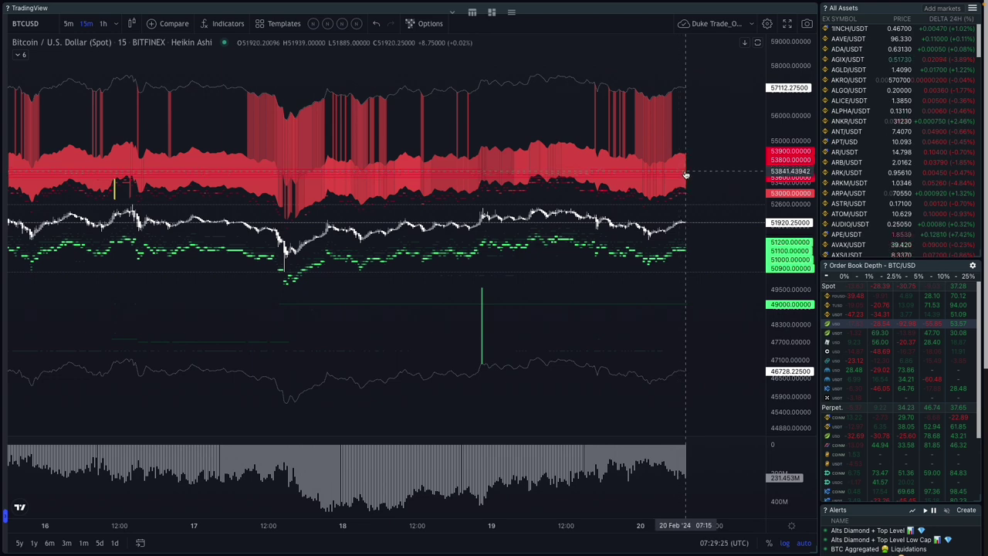
{"action": "left_click", "coordinate": [898, 388]}
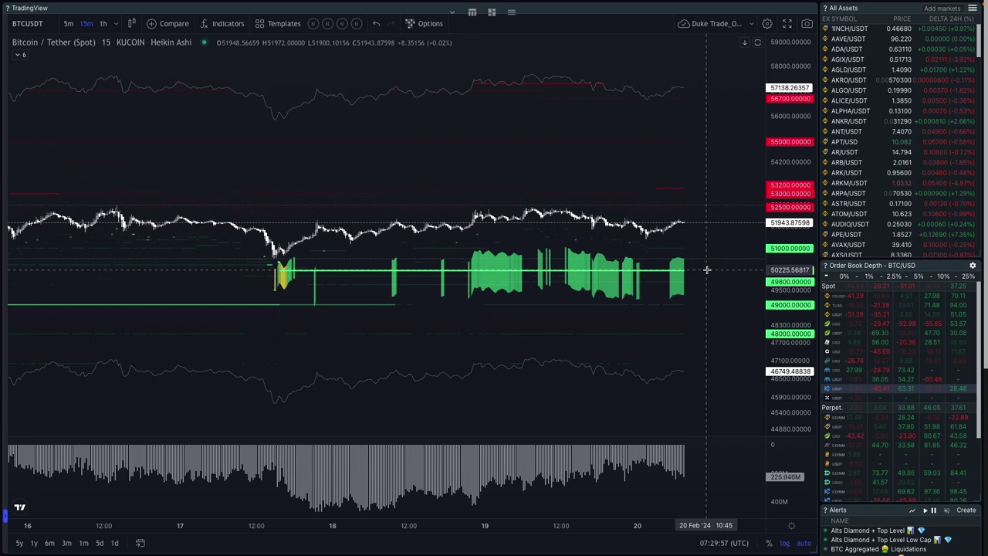
- Load the Binance BTCUSDT perpetual contract and maximize the price pane to inspect its volume profile
{"action": "left_click", "coordinate": [910, 427]}
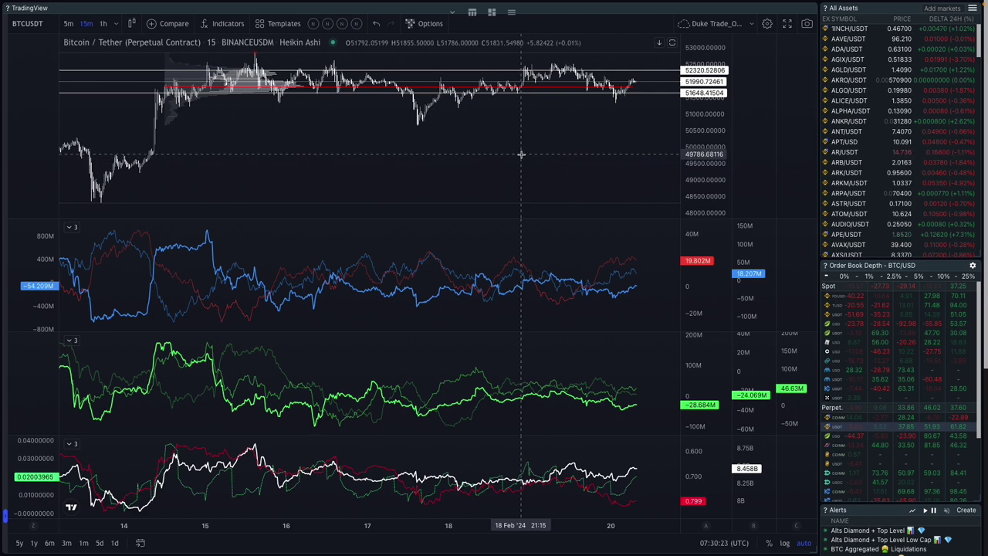
{"action": "double_click", "coordinate": [521, 157]}
{"action": "scroll", "coordinate": [543, 193], "scroll_direction": "up", "scroll_amount": 2}
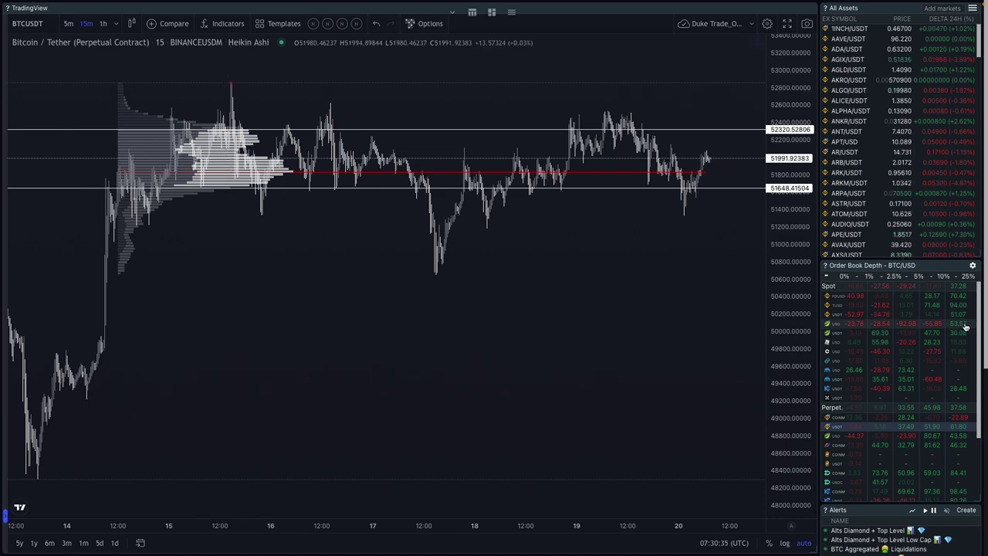
- Load Binance spot BTCUSDT and compare its 15-minute price action with the indicator panes below
{"action": "left_click", "coordinate": [893, 318]}
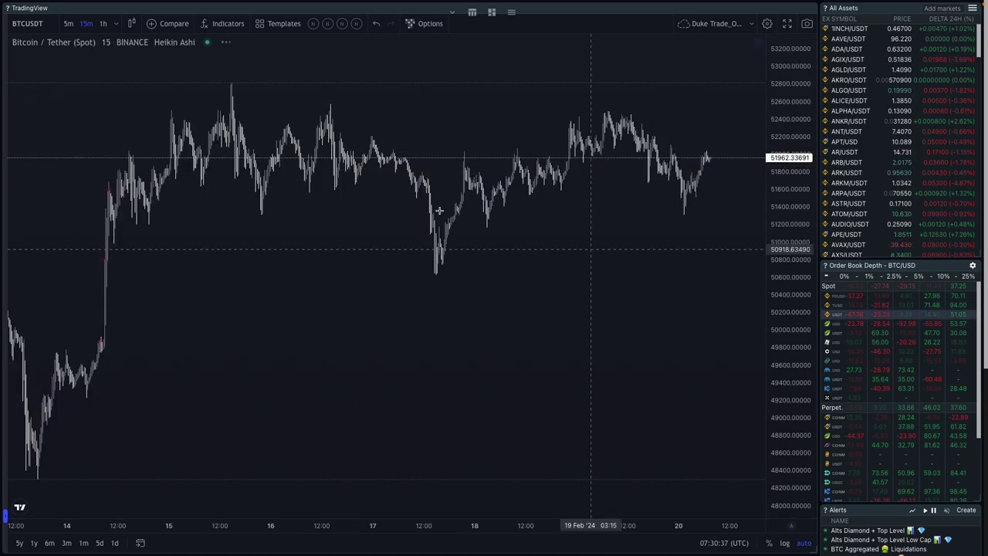
{"action": "scroll", "coordinate": [410, 249], "scroll_direction": "down", "scroll_amount": 3}
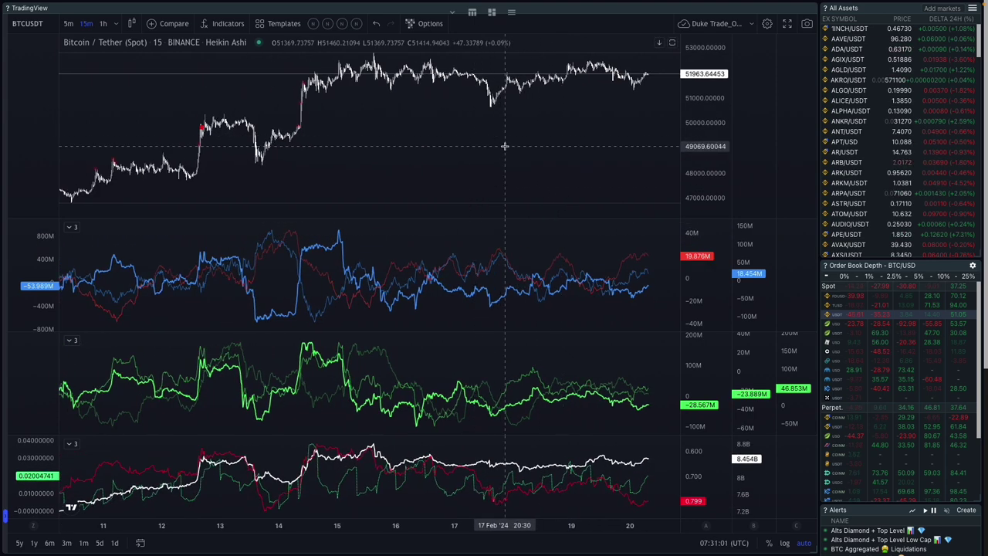
{"action": "scroll", "coordinate": [504, 146], "scroll_direction": "up", "scroll_amount": 1}
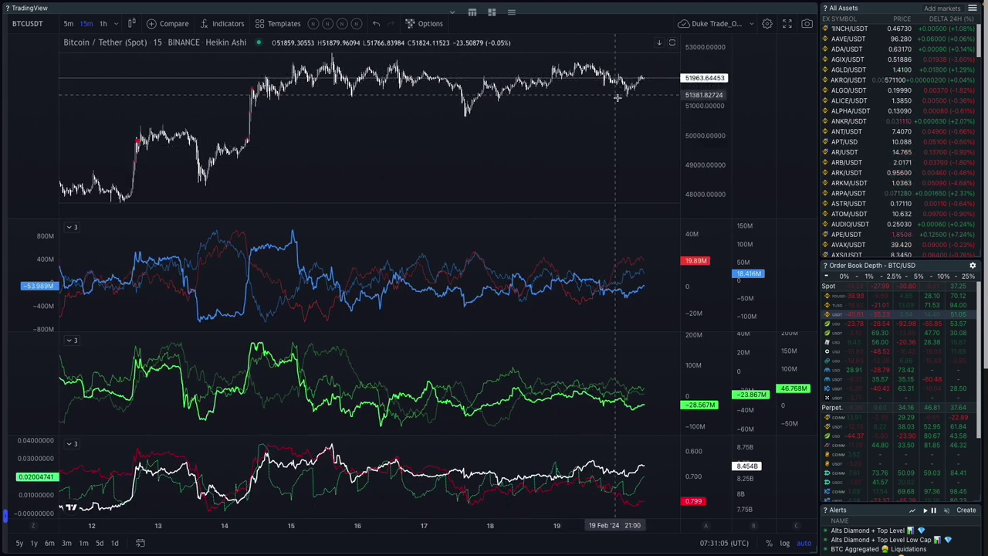
{"action": "scroll", "coordinate": [617, 108], "scroll_direction": "right", "scroll_amount": 2}
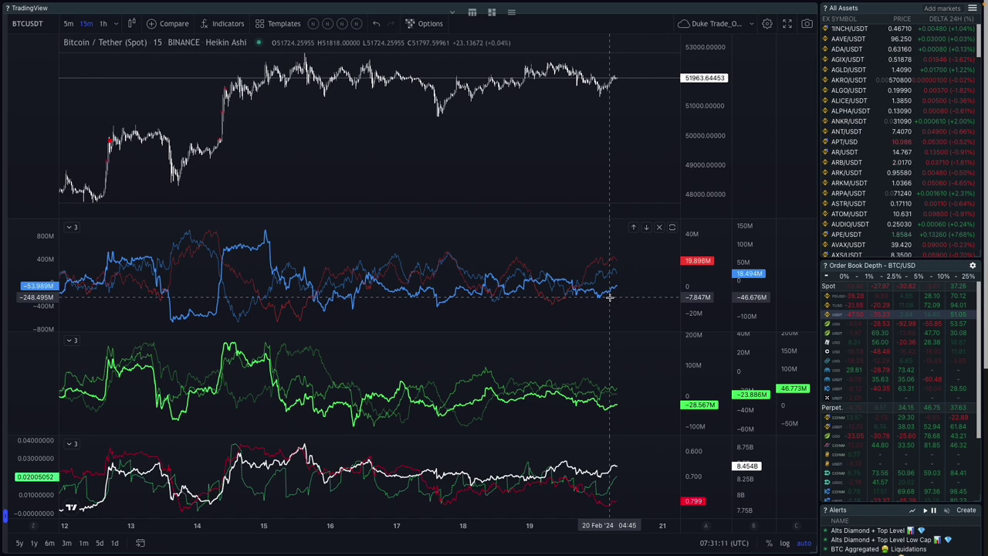
- Set the Binance spot chart to the 1-hour timeframe and examine price against the blue, green and white indicator lines
{"action": "left_click", "coordinate": [102, 23]}
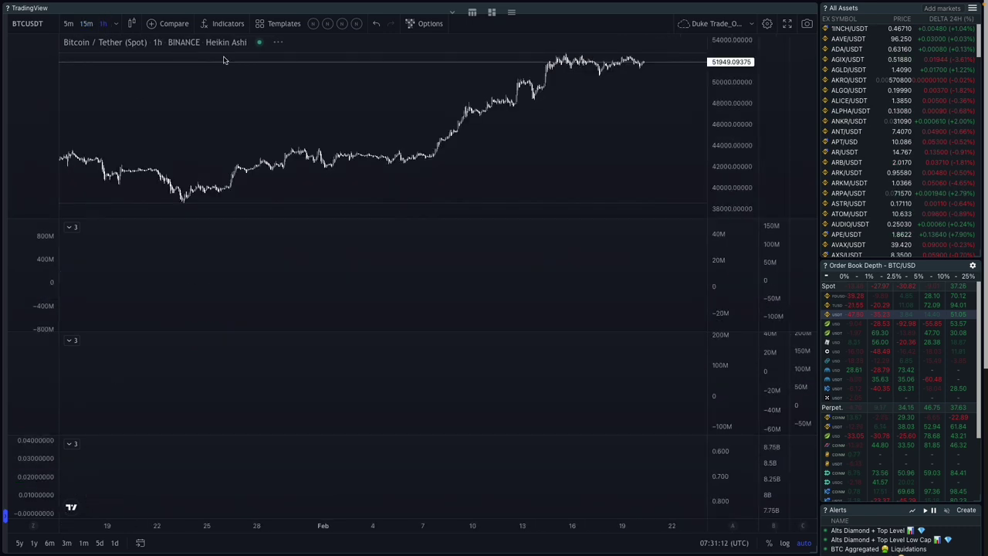
{"action": "scroll", "coordinate": [542, 161], "scroll_direction": "up", "scroll_amount": 5}
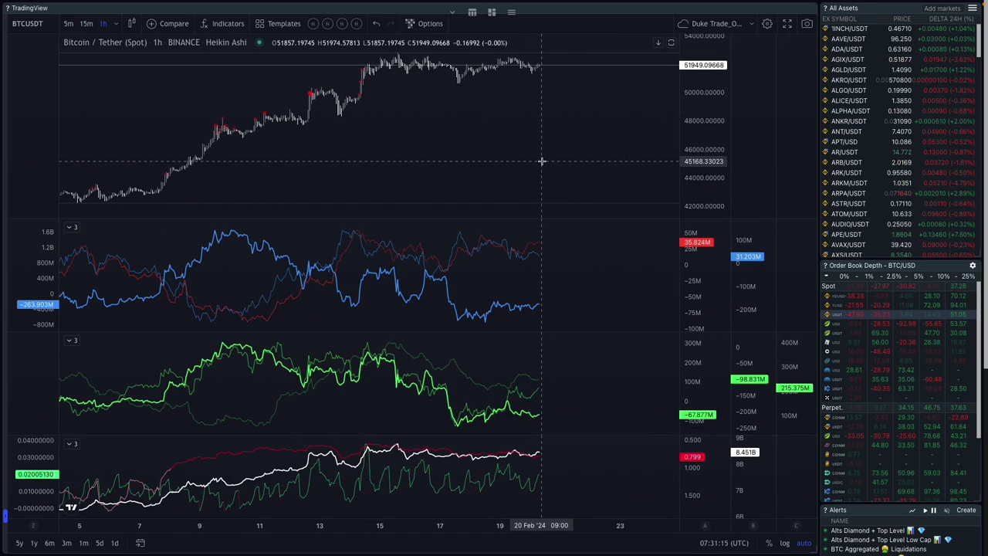
{"action": "scroll", "coordinate": [571, 161], "scroll_direction": "up", "scroll_amount": 2}
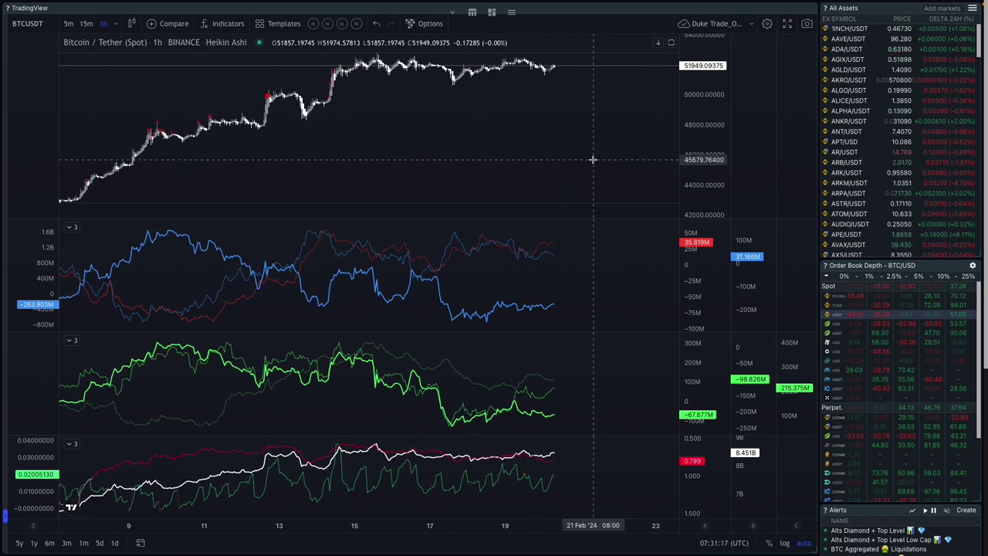
{"action": "scroll", "coordinate": [593, 161], "scroll_direction": "down", "scroll_amount": 1}
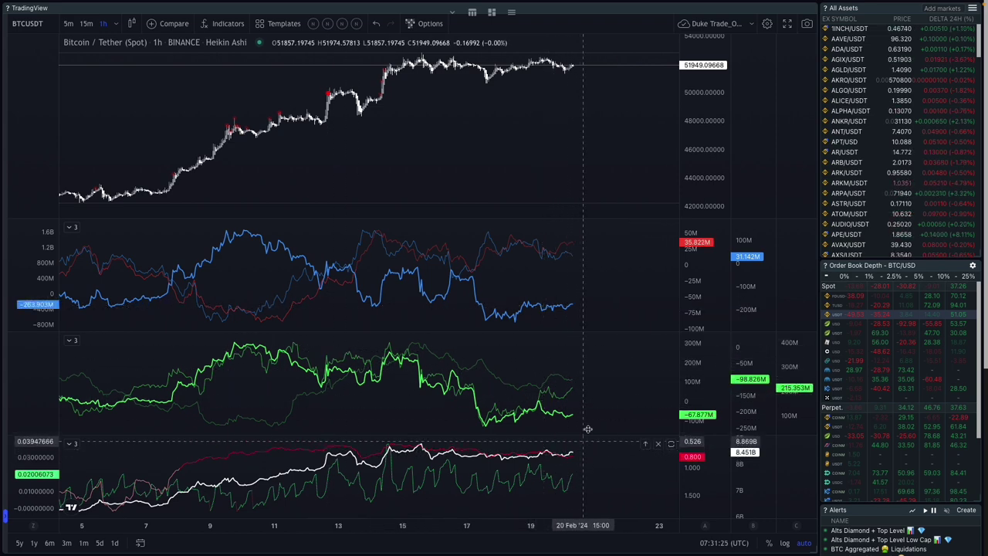
{"action": "scroll", "coordinate": [479, 167], "scroll_direction": "up", "scroll_amount": 2}
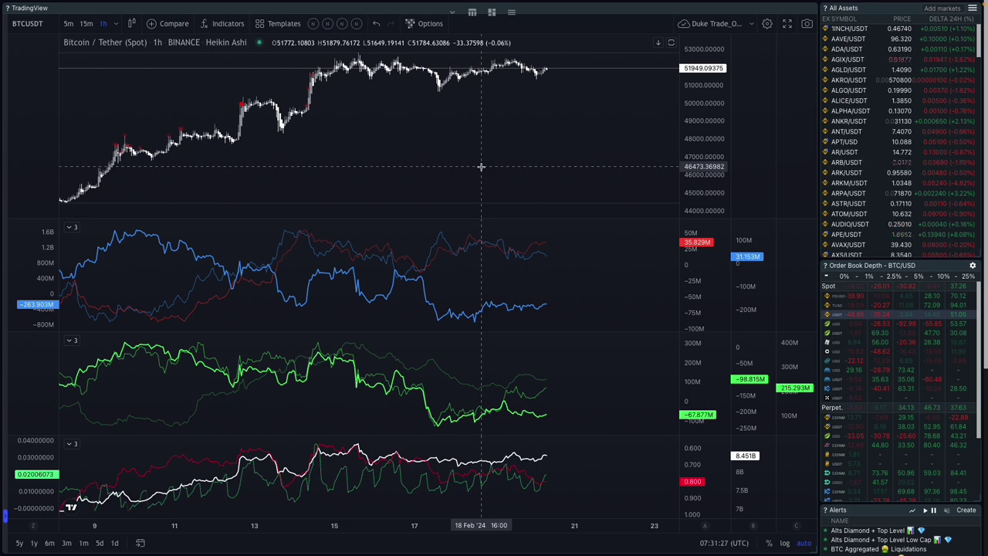
{"action": "scroll", "coordinate": [480, 167], "scroll_direction": "down", "scroll_amount": 2}
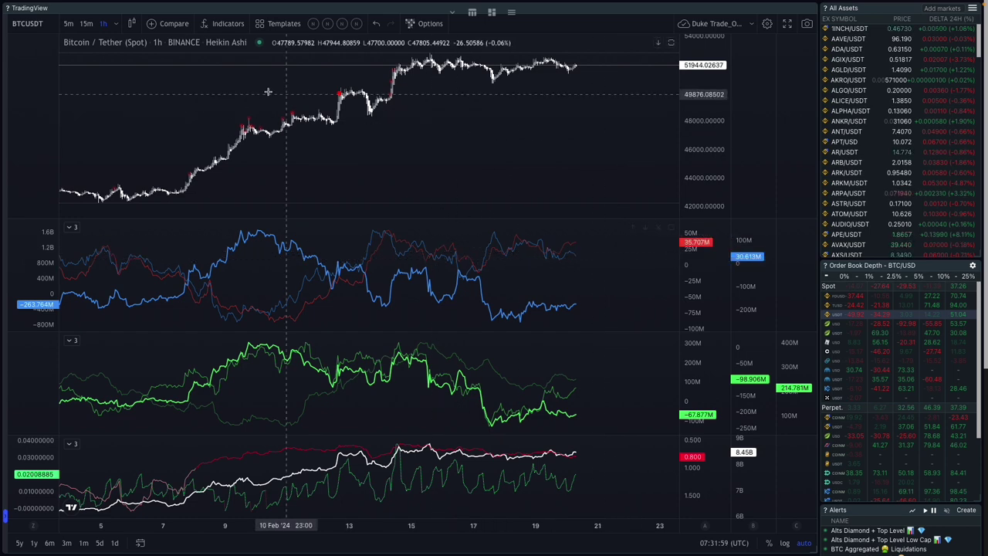
{"action": "scroll", "coordinate": [568, 153], "scroll_direction": "up", "scroll_amount": 2}
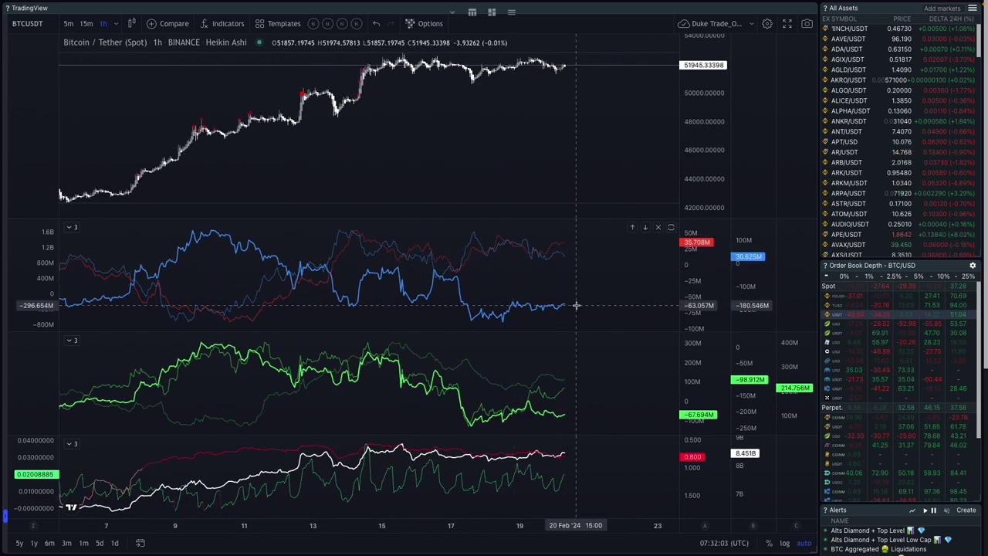
{"action": "scroll", "coordinate": [579, 305], "scroll_direction": "down", "scroll_amount": 2}
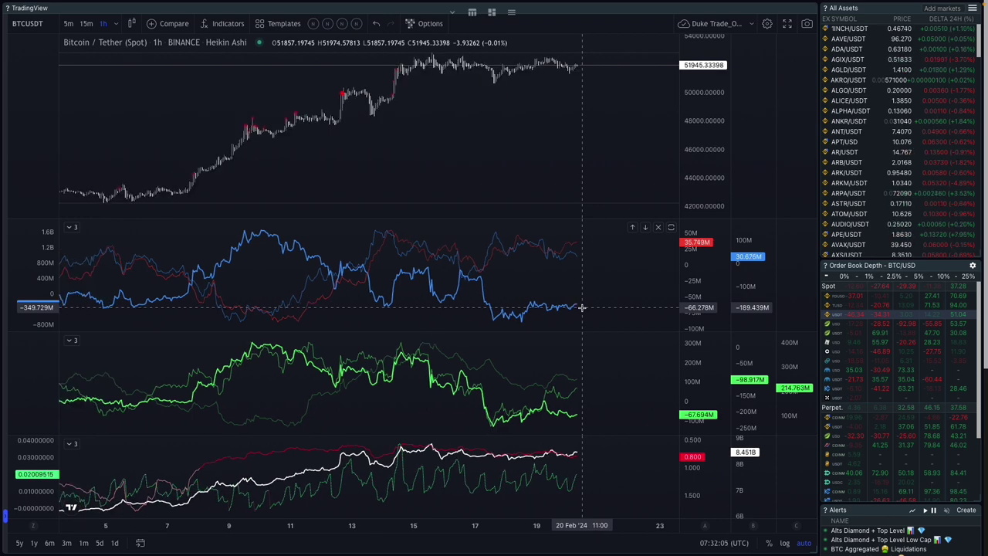
{"action": "scroll", "coordinate": [581, 308], "scroll_direction": "down", "scroll_amount": 1}
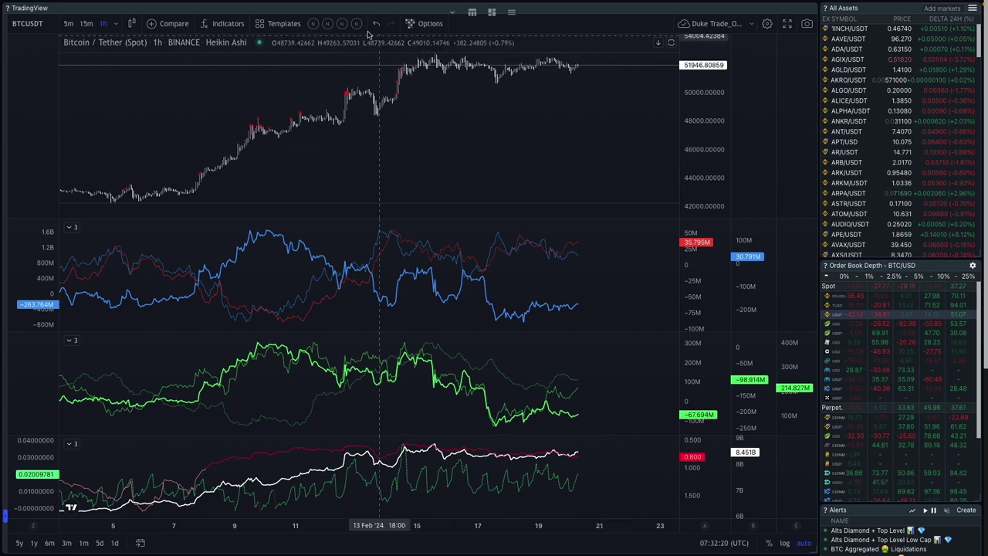
- Show the aggregated Order Book Depth, Open Interest RSI and Longs / Shorts Ratios panes below the 1-hour Binance spot chart
{"action": "key", "text": "ctrl+Tab"}
{"action": "scroll", "coordinate": [545, 155], "scroll_direction": "up", "scroll_amount": 3}
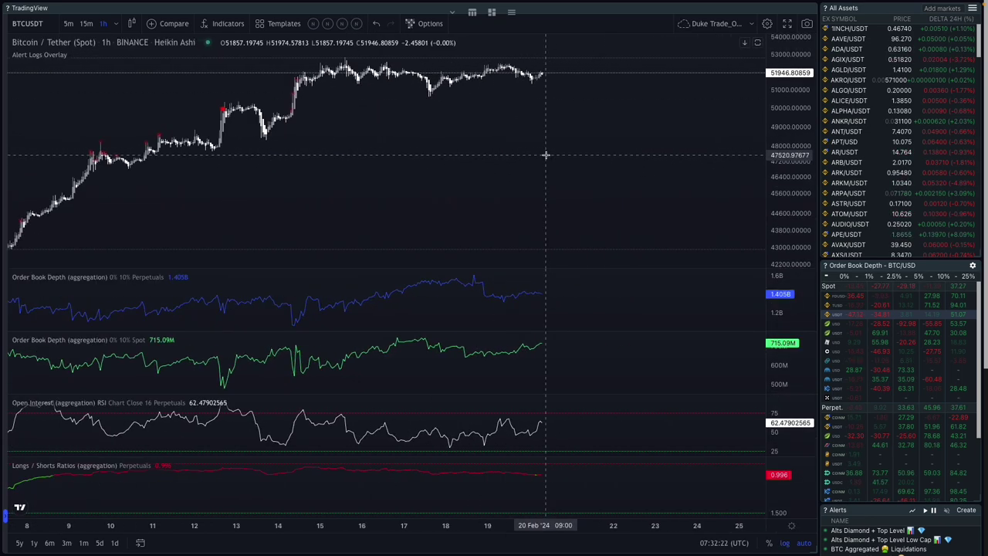
{"action": "scroll", "coordinate": [552, 163], "scroll_direction": "down", "scroll_amount": 3}
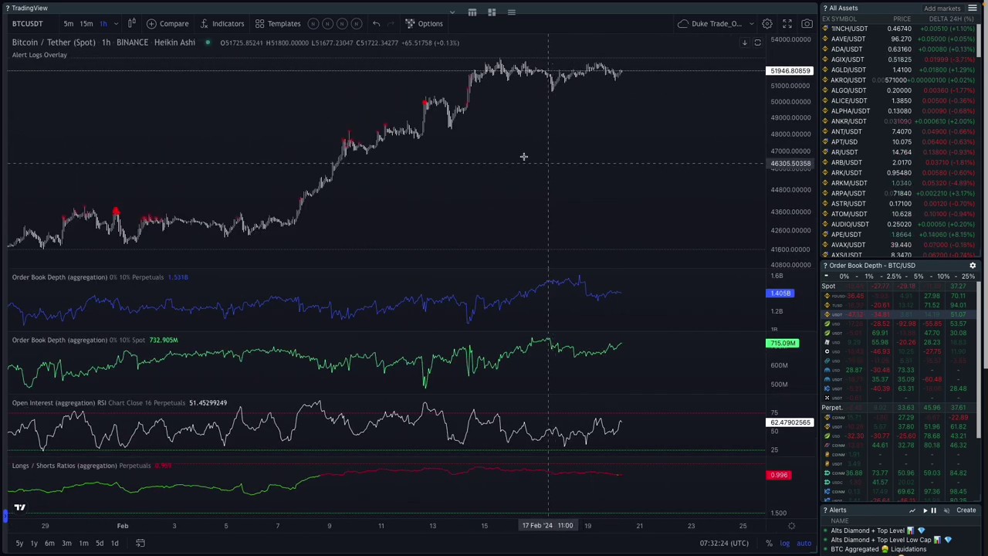
- Set the Binance spot chart to 4 hours and examine price against order book depth, open interest RSI and the longs/shorts ratio
{"action": "left_click", "coordinate": [118, 25]}
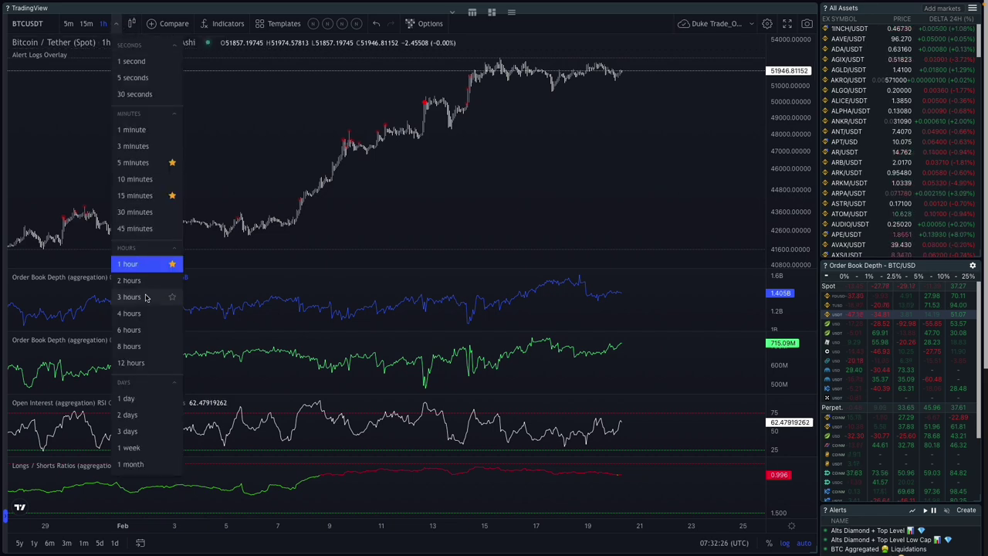
{"action": "left_click", "coordinate": [130, 312]}
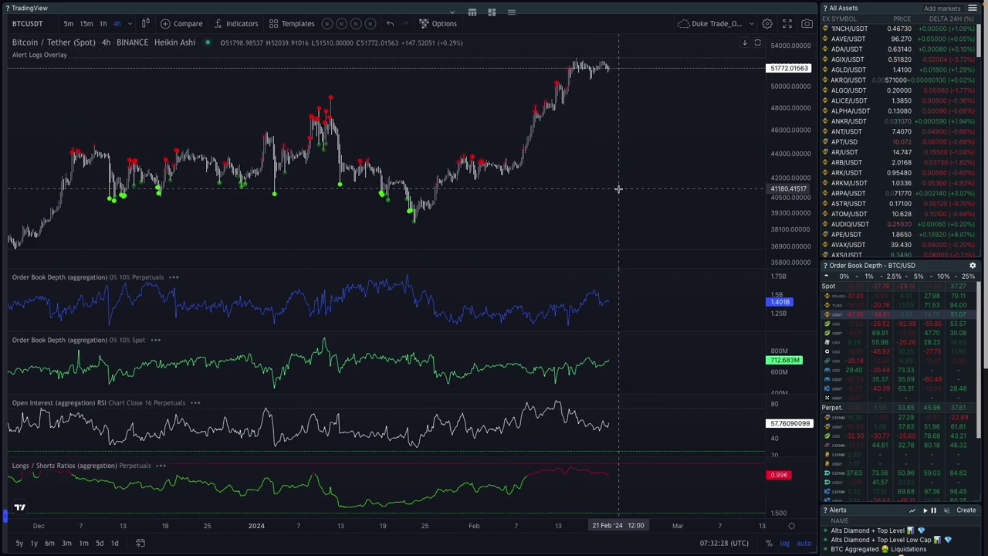
{"action": "scroll", "coordinate": [619, 187], "scroll_direction": "down", "scroll_amount": 2}
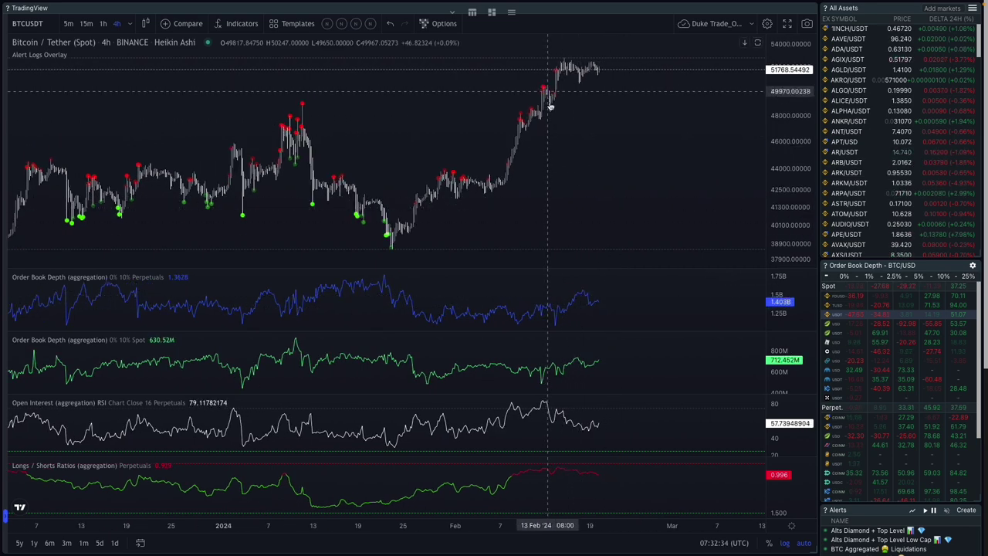
{"action": "scroll", "coordinate": [541, 294], "scroll_direction": "up", "scroll_amount": 2}
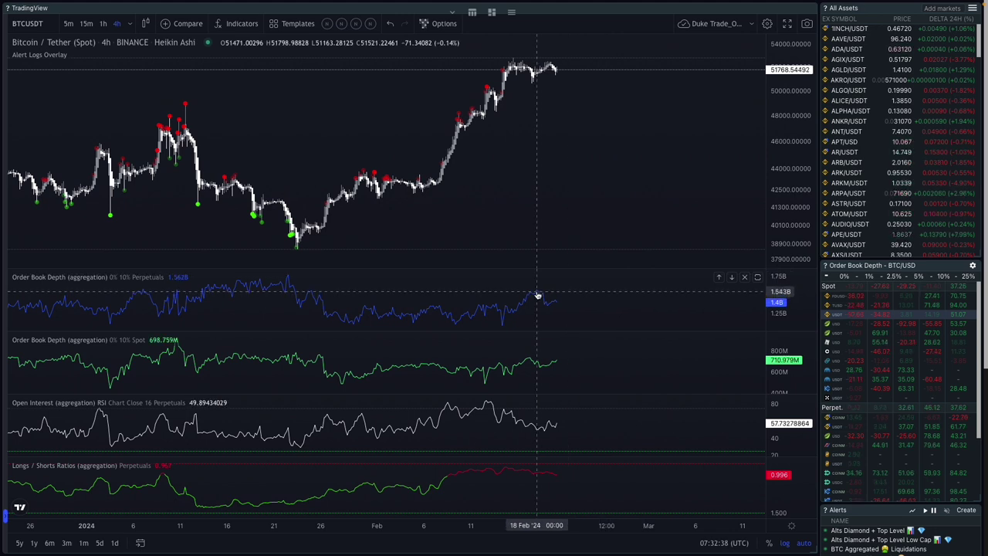
{"action": "scroll", "coordinate": [538, 296], "scroll_direction": "down", "scroll_amount": 2}
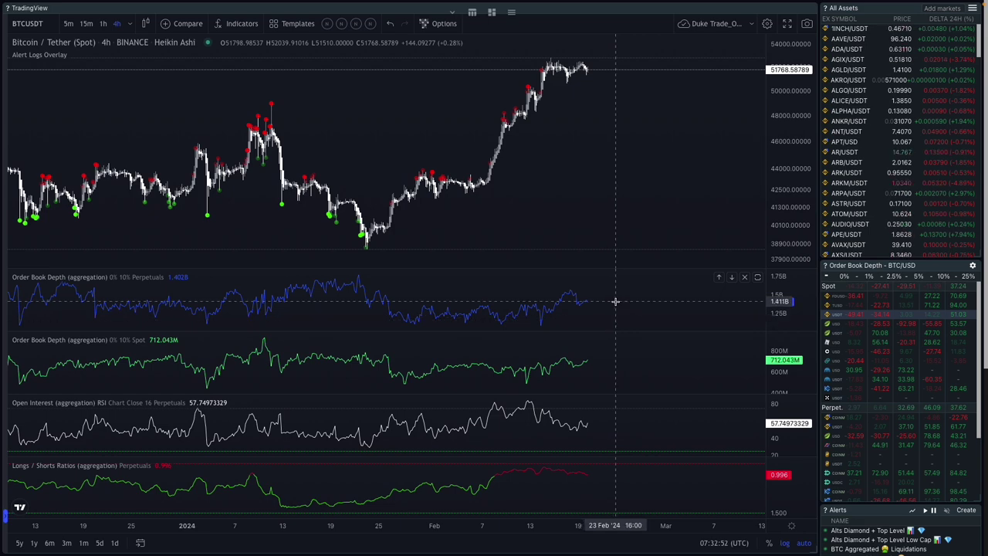
{"action": "scroll", "coordinate": [625, 332], "scroll_direction": "down", "scroll_amount": 2}
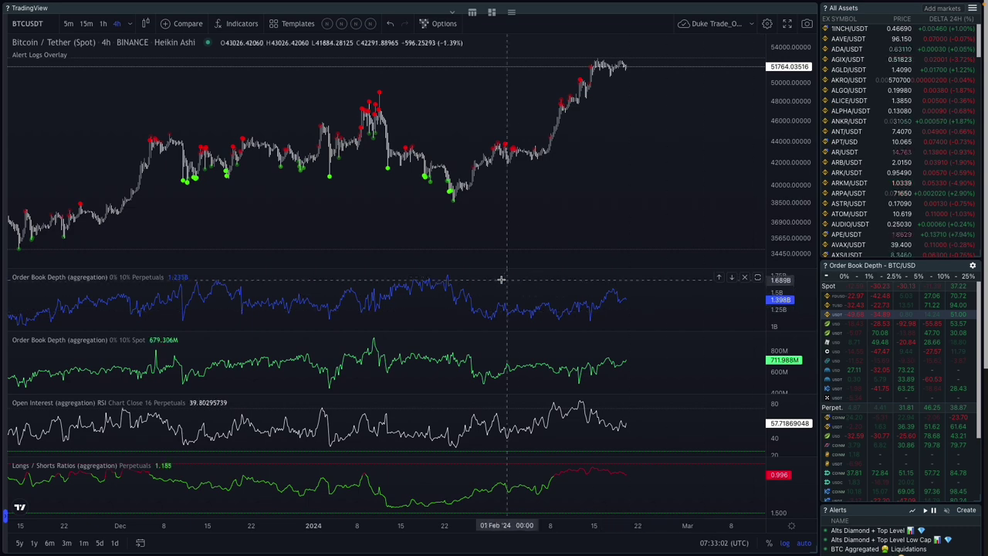
{"action": "scroll", "coordinate": [499, 263], "scroll_direction": "down", "scroll_amount": 2}
{"action": "scroll", "coordinate": [499, 264], "scroll_direction": "up", "scroll_amount": 3}
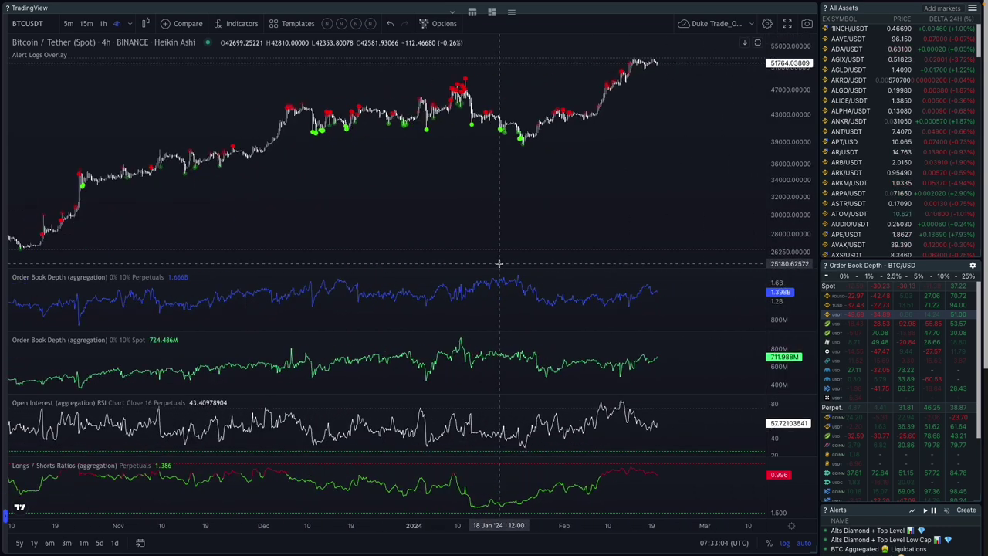
{"action": "scroll", "coordinate": [544, 214], "scroll_direction": "up", "scroll_amount": 1}
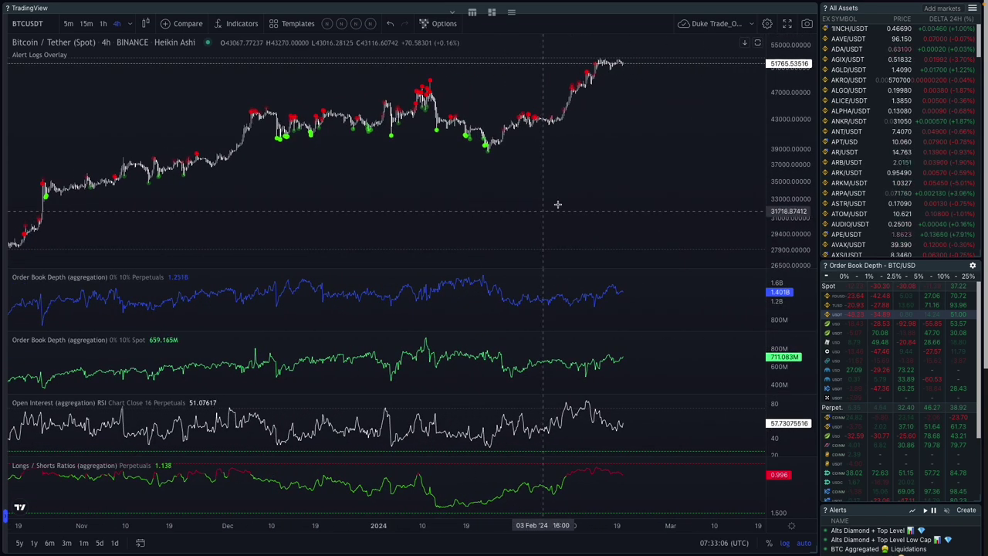
{"action": "scroll", "coordinate": [595, 209], "scroll_direction": "up", "scroll_amount": 2}
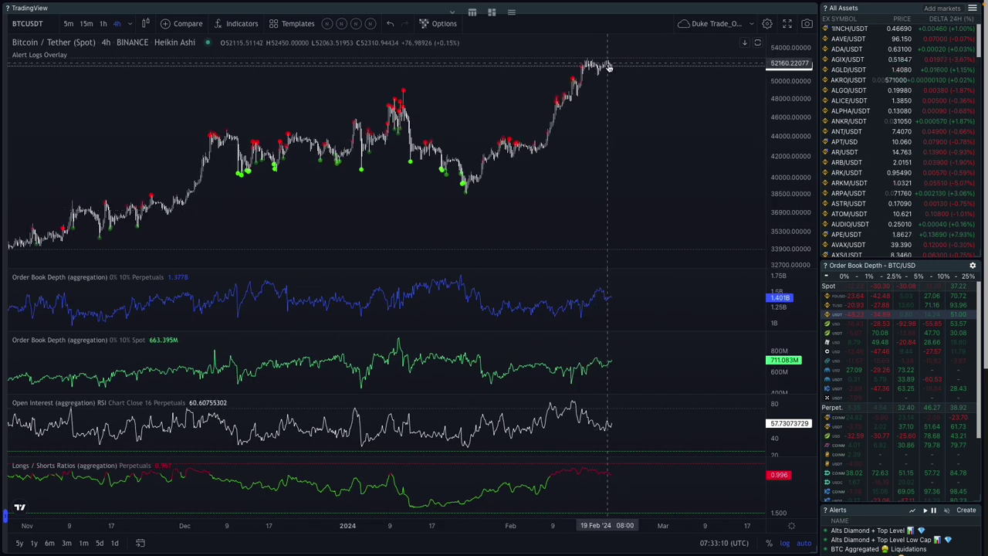
{"action": "scroll", "coordinate": [639, 154], "scroll_direction": "up", "scroll_amount": 3}
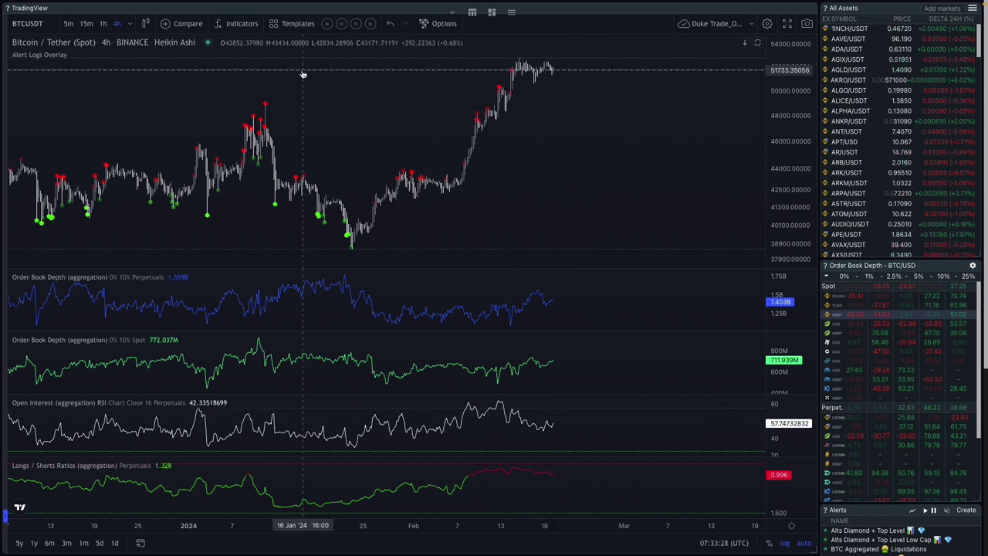
- Restore the template with the multi-line blue, green and white indicator panes, review it at 1 hour, and maximize the price pane
{"action": "left_click", "coordinate": [371, 29]}
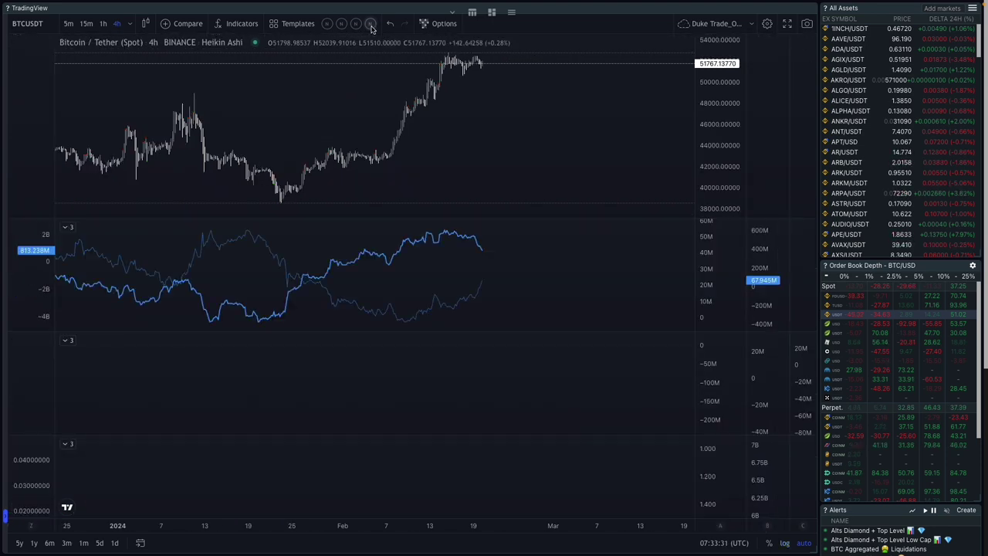
{"action": "left_click", "coordinate": [102, 23]}
{"action": "right_click", "coordinate": [541, 116]}
{"action": "left_click", "coordinate": [518, 139]}
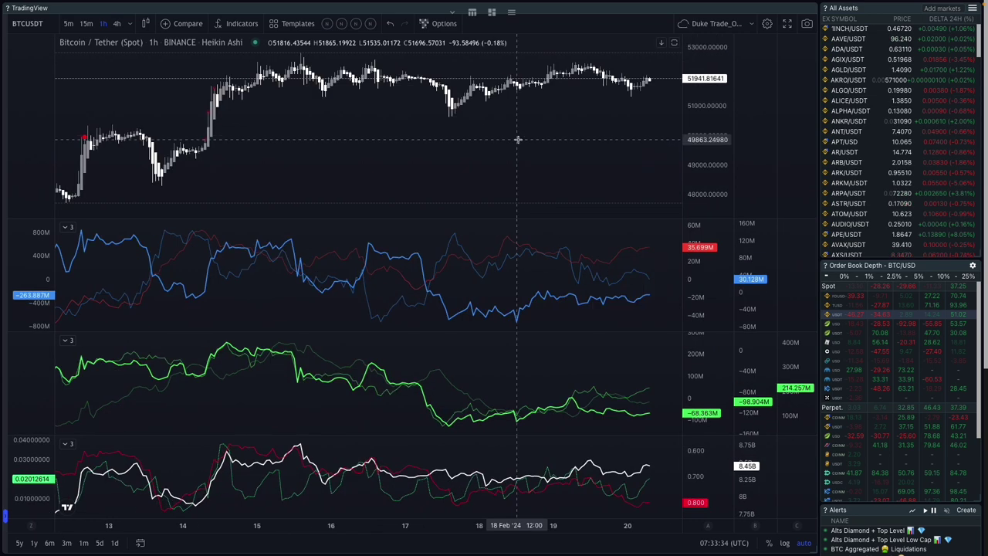
{"action": "scroll", "coordinate": [518, 139], "scroll_direction": "down", "scroll_amount": 3}
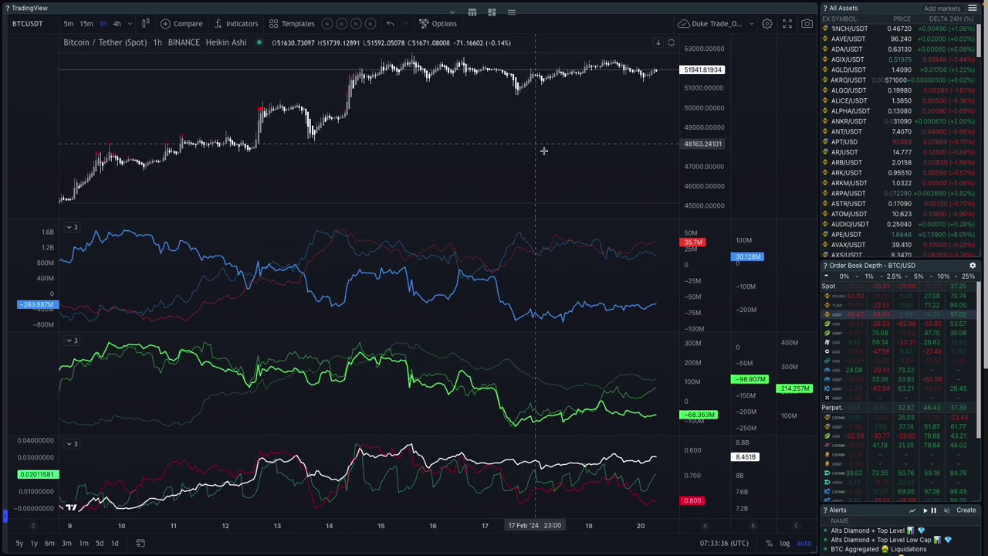
{"action": "scroll", "coordinate": [545, 154], "scroll_direction": "down", "scroll_amount": 3}
{"action": "left_click_drag", "start_coordinate": [571, 141], "coordinate": [514, 139]}
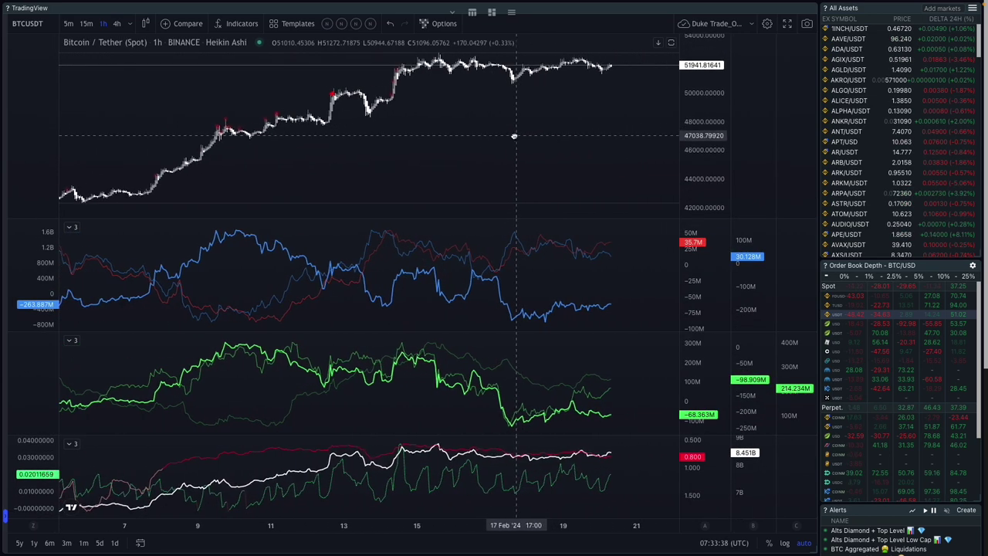
{"action": "scroll", "coordinate": [520, 139], "scroll_direction": "up", "scroll_amount": 1}
{"action": "double_click", "coordinate": [549, 160]}
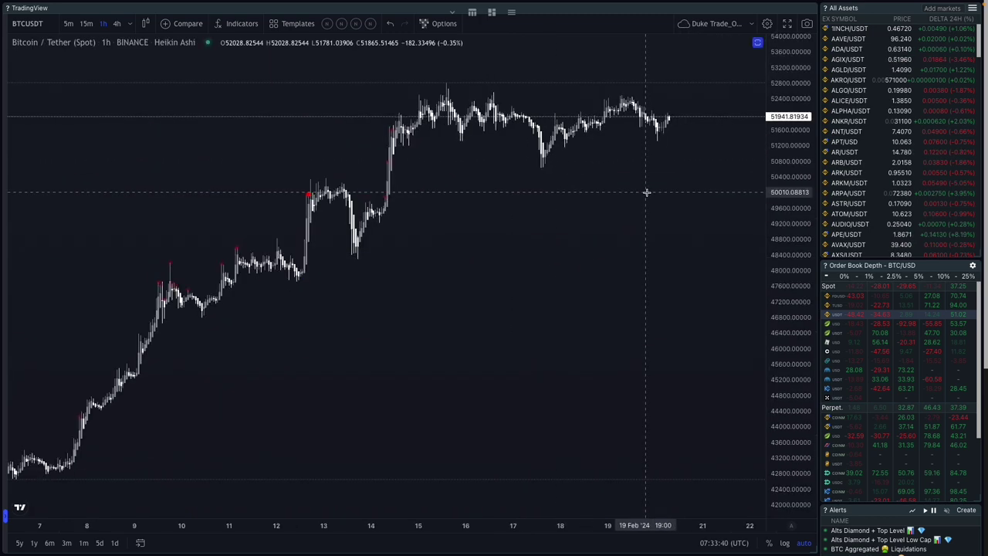
- Switch to the SingleWindow layout and inspect the volume profile on the 1-hour Binance perpetual chart
{"action": "left_click", "coordinate": [511, 11]}
{"action": "left_click", "coordinate": [445, 144]}
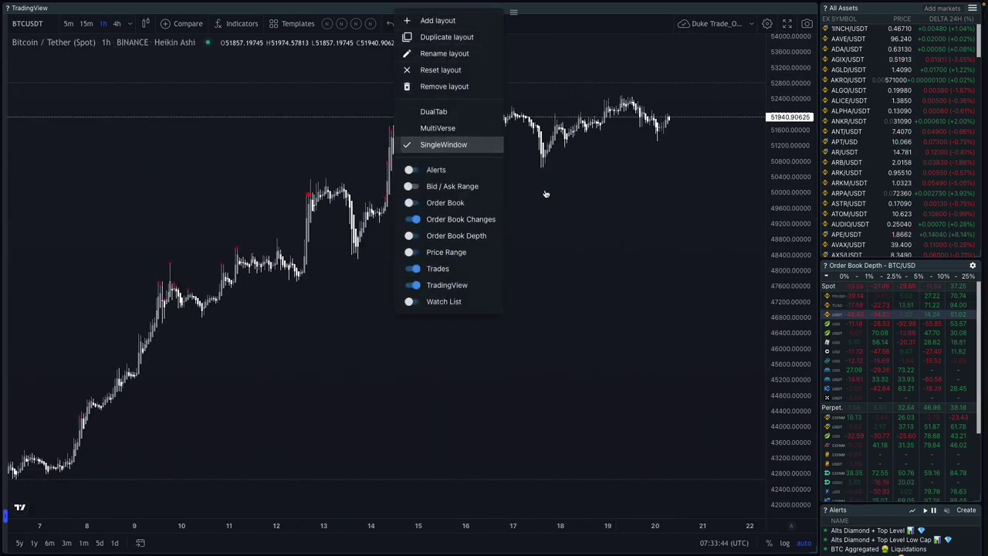
{"action": "scroll", "coordinate": [764, 271], "scroll_direction": "up", "scroll_amount": 3}
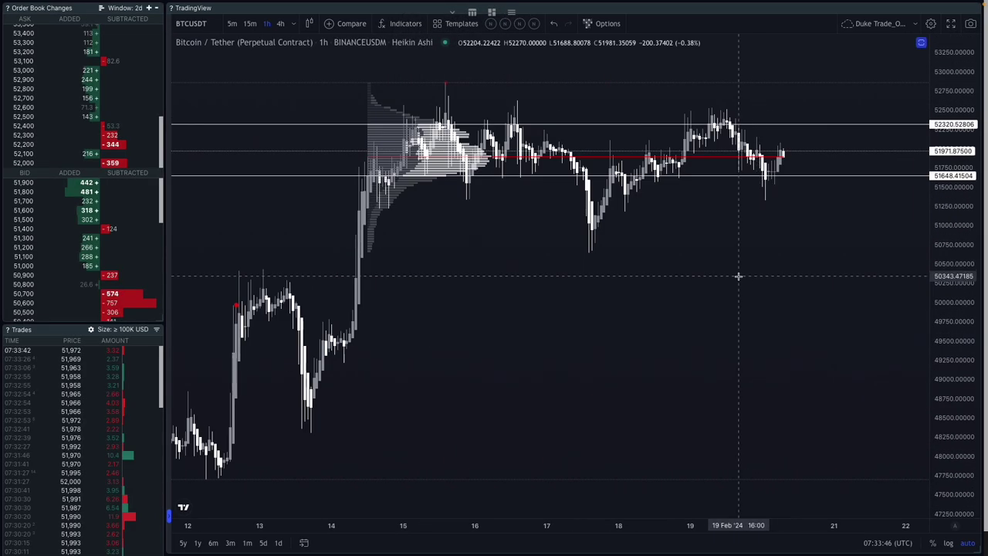
{"action": "left_click_drag", "start_coordinate": [955, 230], "coordinate": [809, 267]}
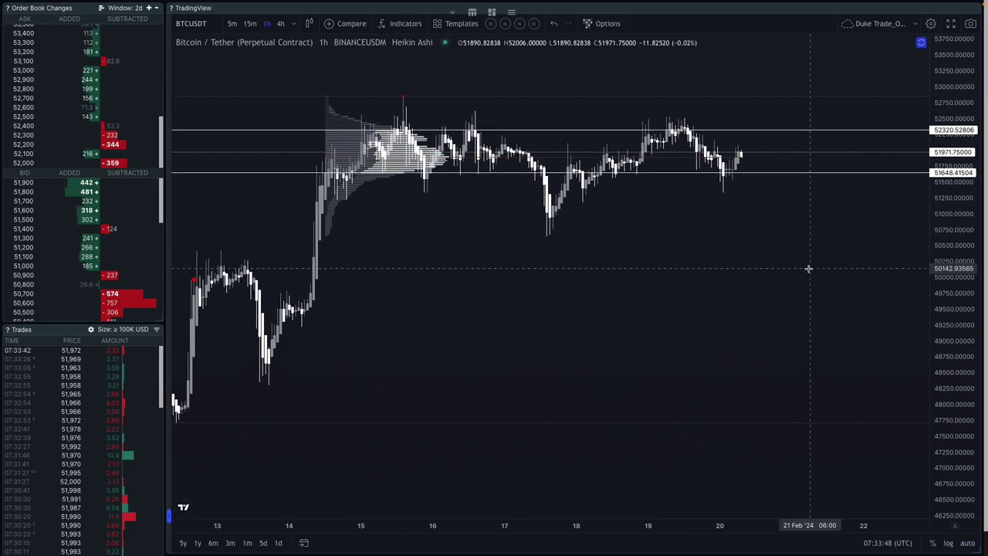
- Replace the perpetual contract with a BTCUSDT spot market, trying Huobi first and settling on Binance
{"action": "left_click", "coordinate": [194, 23]}
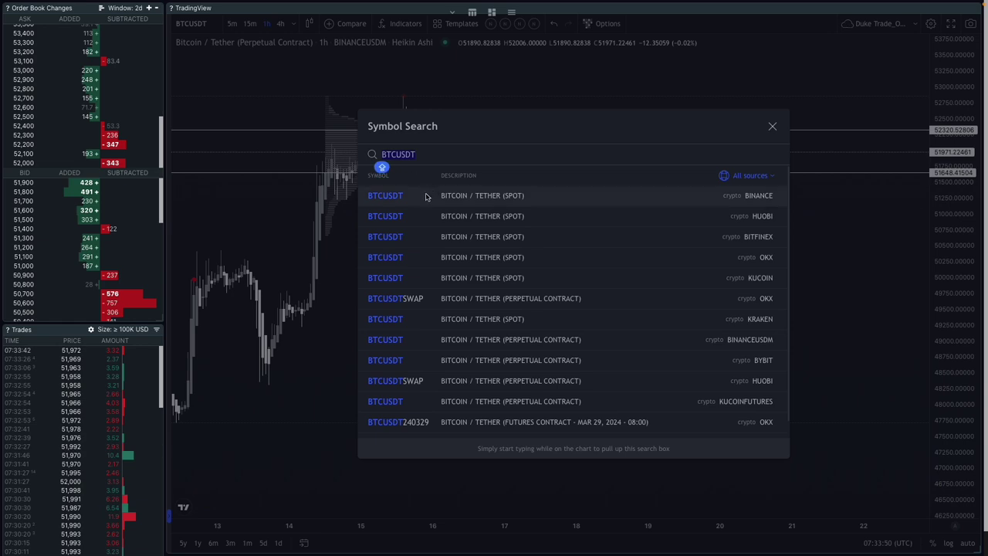
{"action": "left_click", "coordinate": [464, 217]}
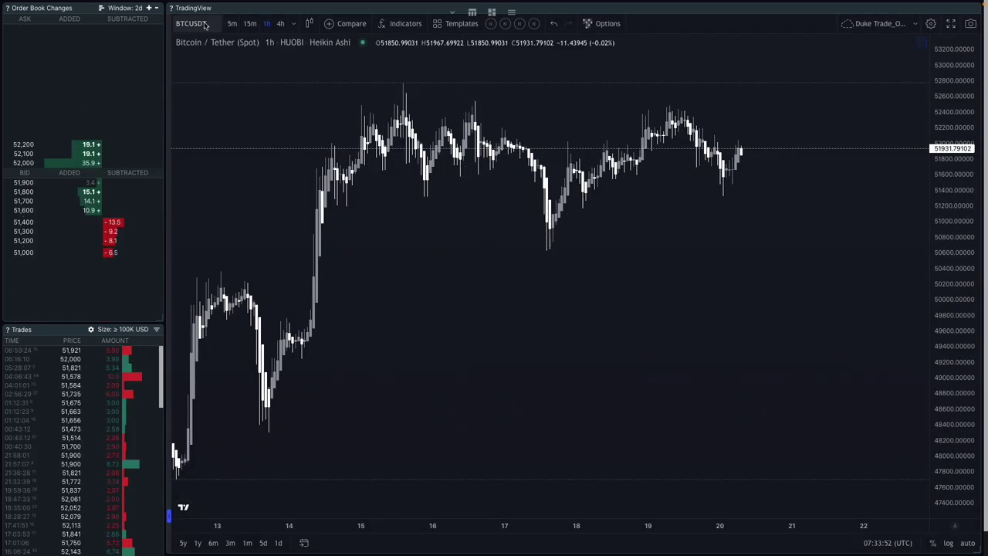
{"action": "key", "text": "ctrl+k"}
{"action": "left_click", "coordinate": [660, 199]}
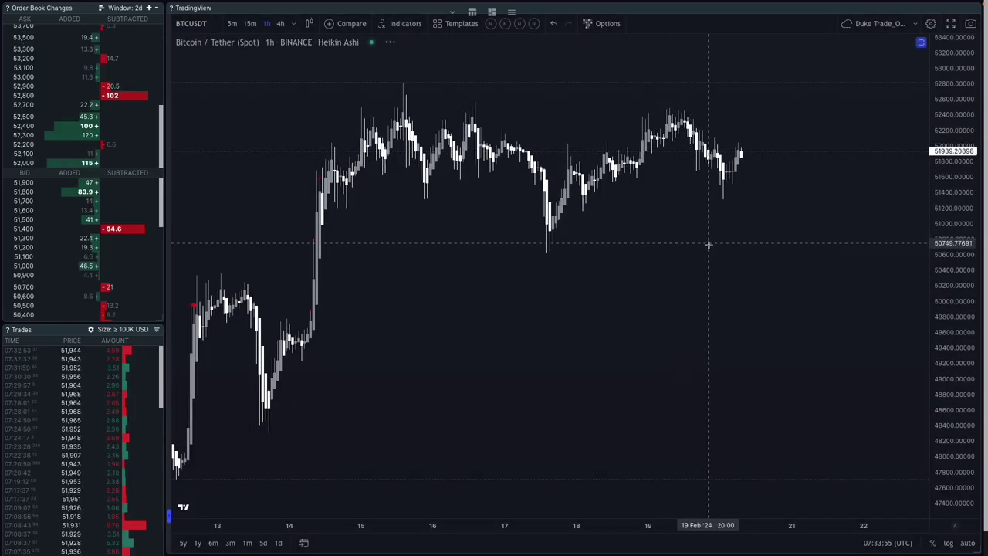
{"action": "scroll", "coordinate": [801, 278], "scroll_direction": "down", "scroll_amount": 3}
{"action": "scroll", "coordinate": [821, 276], "scroll_direction": "up", "scroll_amount": 2}
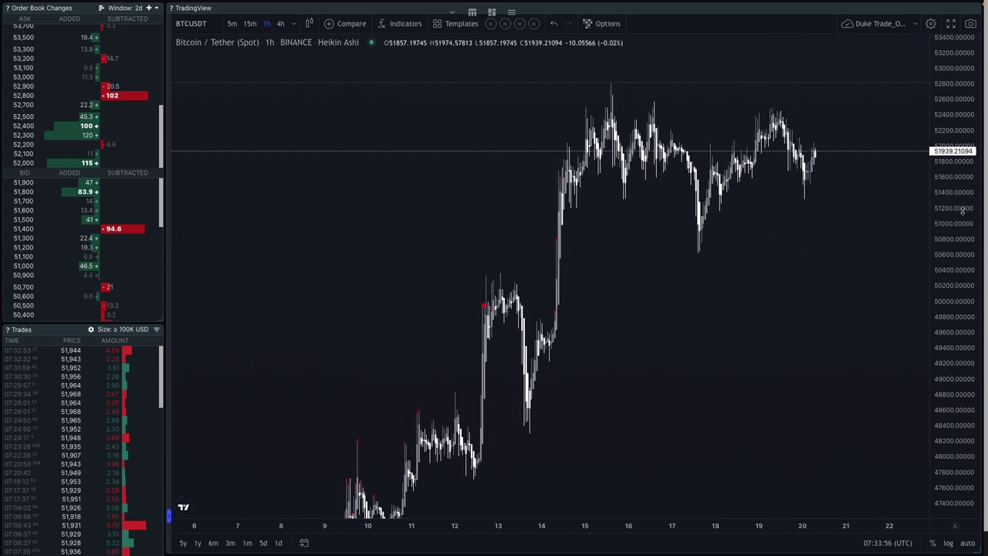
{"action": "scroll", "coordinate": [849, 311], "scroll_direction": "up", "scroll_amount": 3}
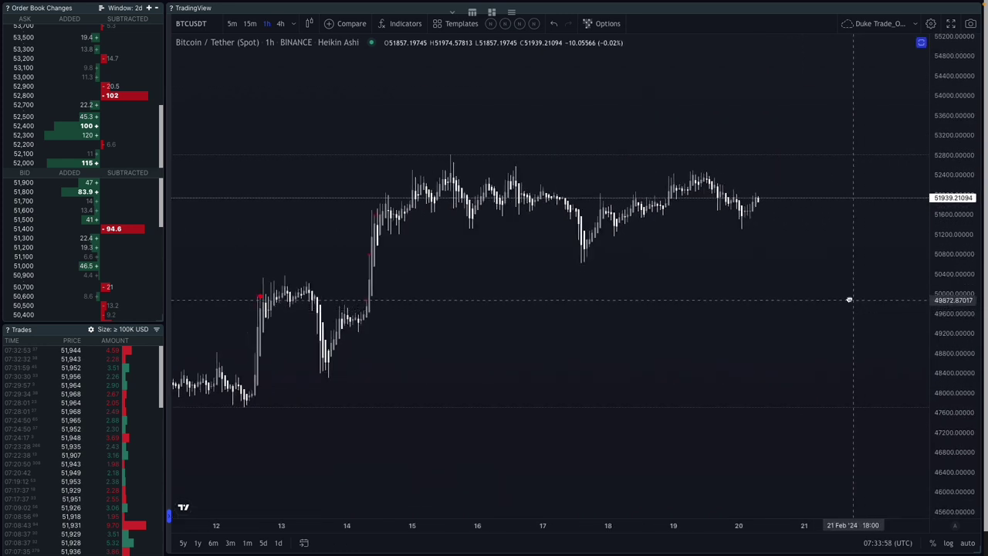
- Draw a Fixed Range Volume Profile on the Binance spot chart from 14 February 14:00 to early 20 February
{"action": "left_click", "coordinate": [171, 515]}
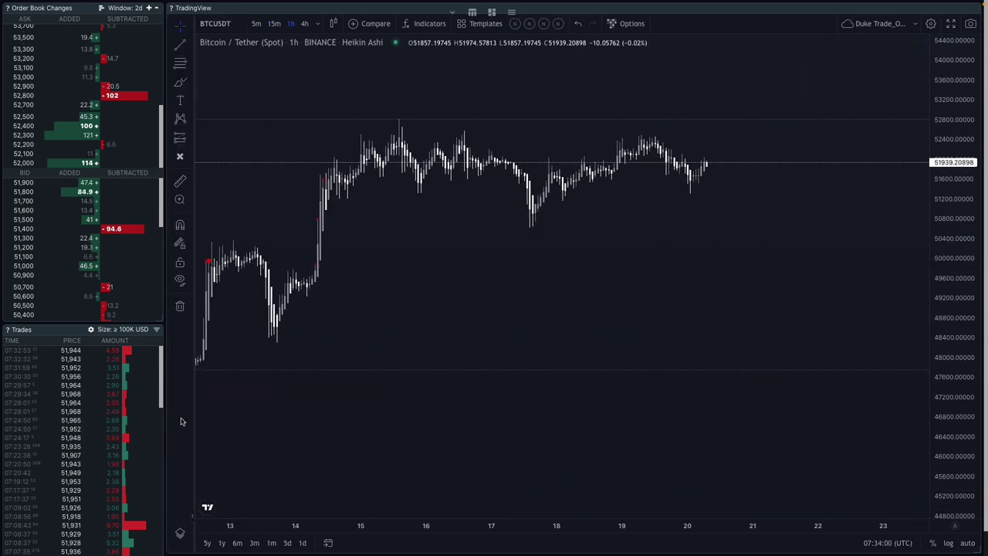
{"action": "left_click", "coordinate": [189, 137]}
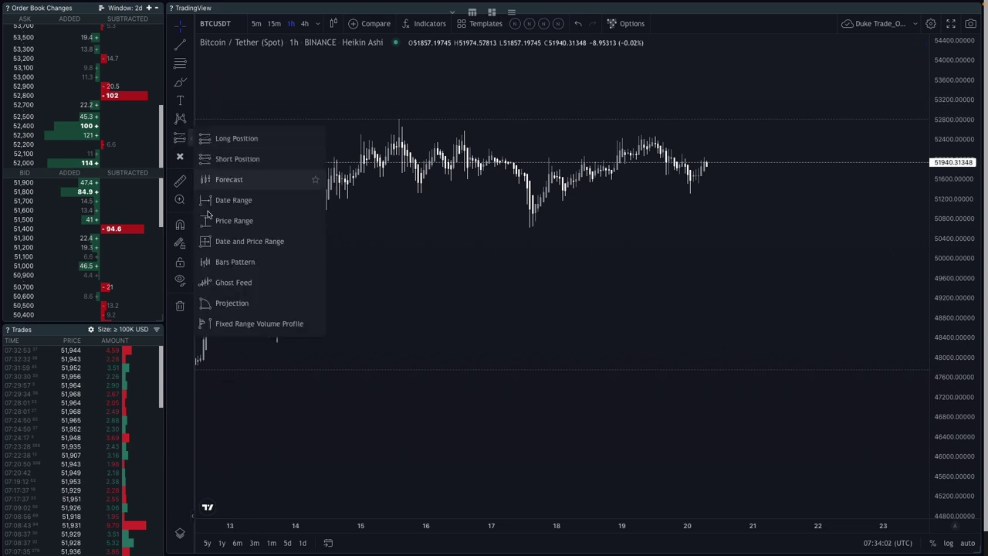
{"action": "left_click", "coordinate": [231, 324]}
{"action": "left_click", "coordinate": [332, 103]}
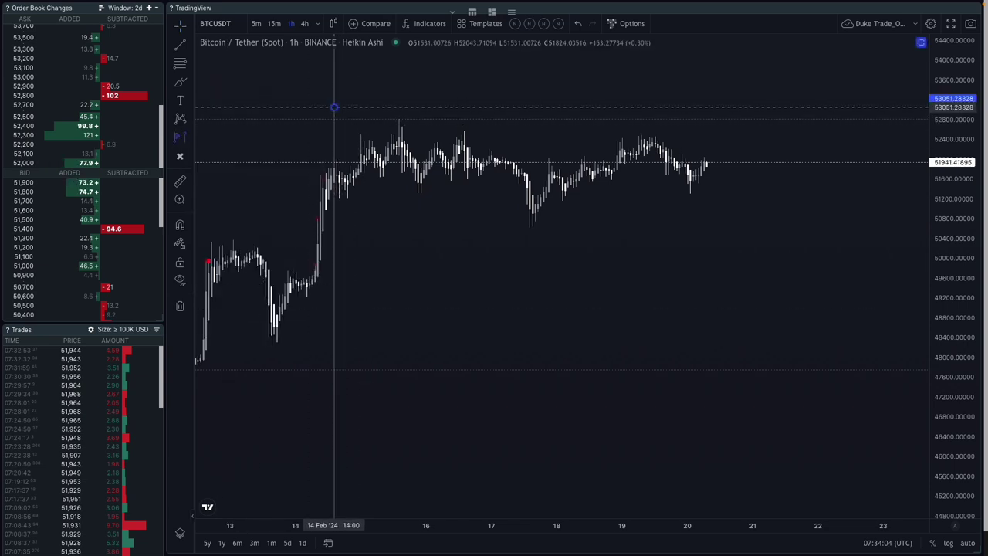
{"action": "left_click", "coordinate": [690, 242]}
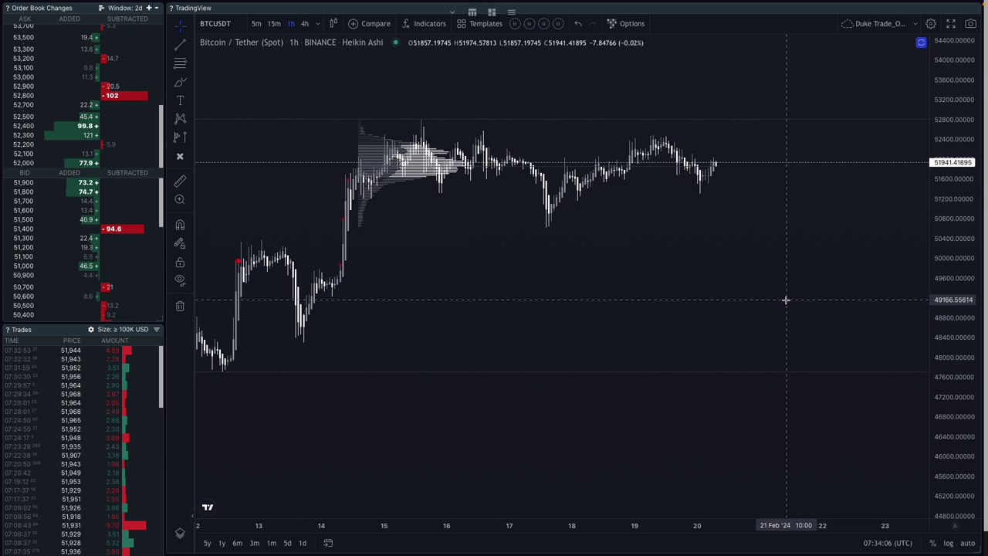
- Add horizontal lines at about 52,283 and 51,649 to mark the upper and lower bounds of the profile's high-volume area
{"action": "left_click", "coordinate": [189, 48]}
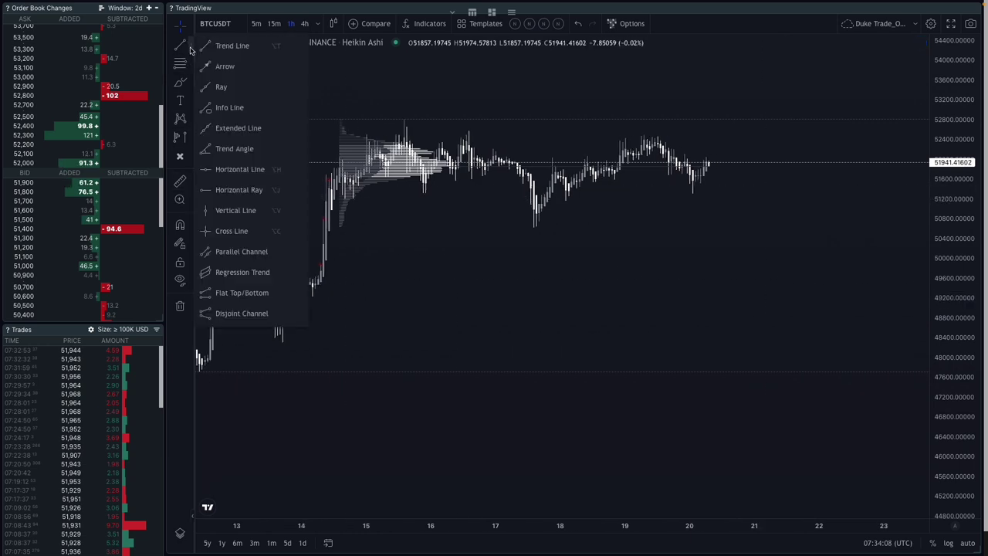
{"action": "left_click", "coordinate": [224, 169]}
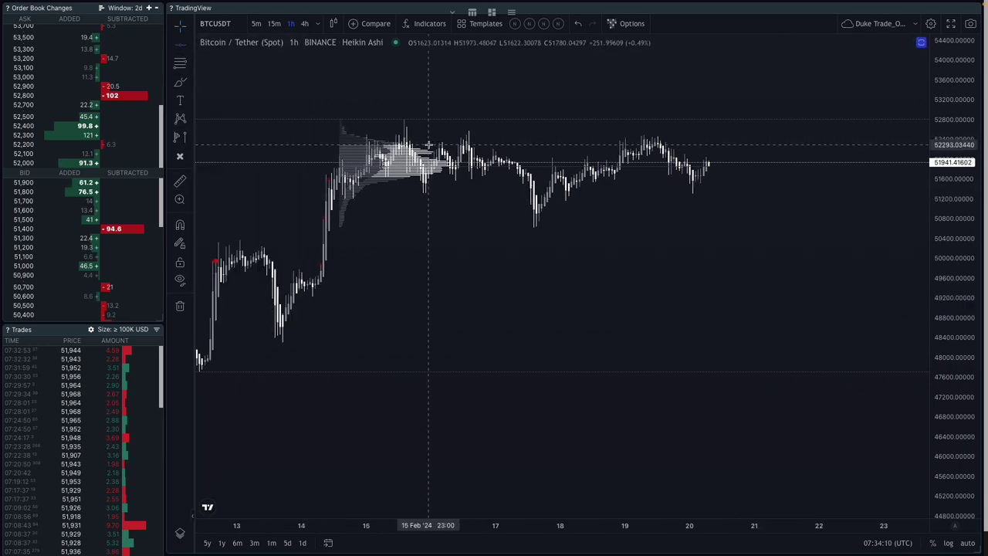
{"action": "left_click", "coordinate": [282, 121]}
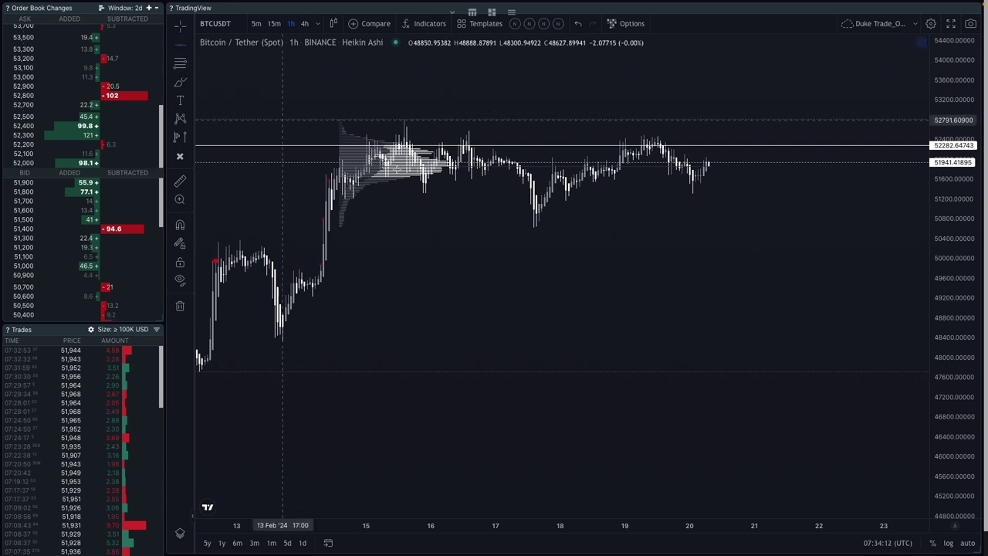
{"action": "left_click", "coordinate": [476, 177]}
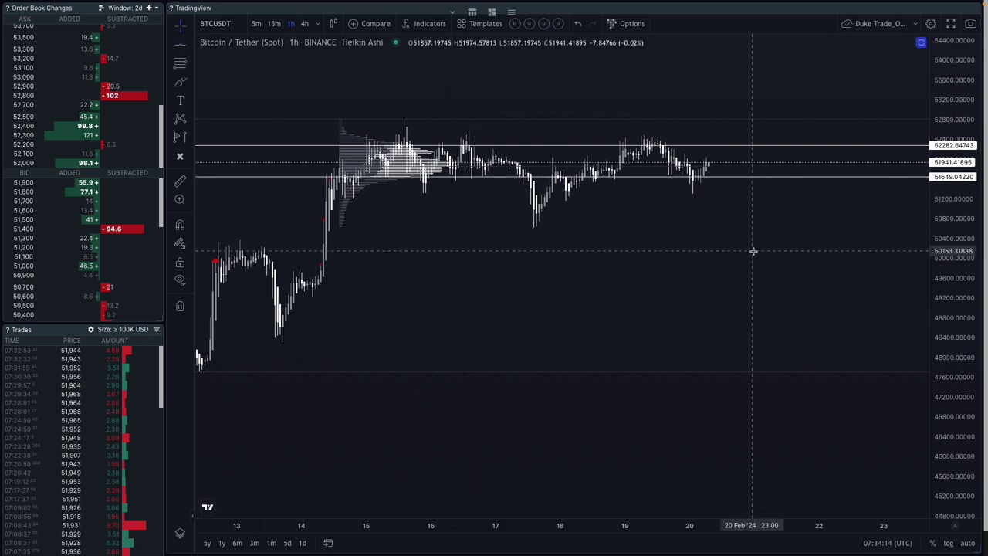
{"action": "scroll", "coordinate": [755, 251], "scroll_direction": "up", "scroll_amount": 1}
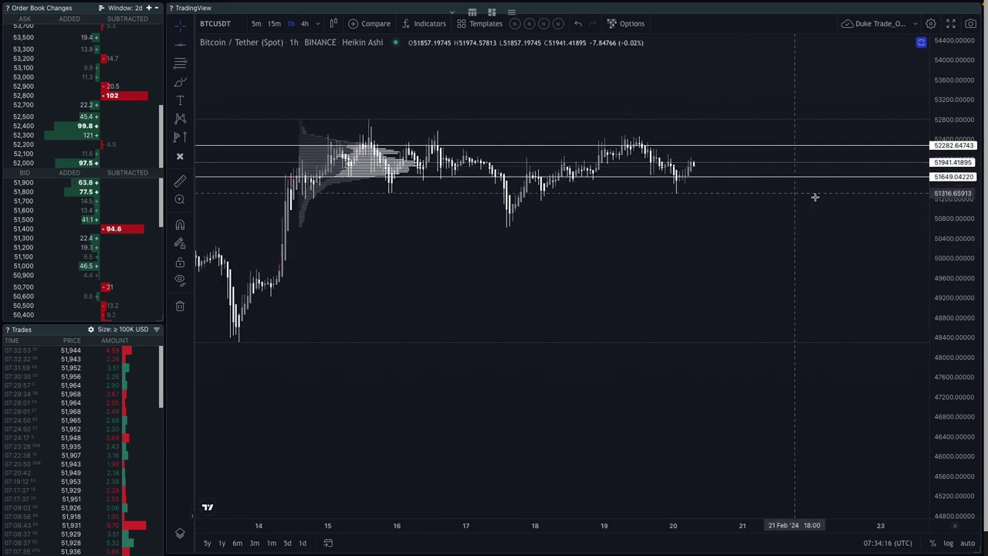
{"action": "left_click", "coordinate": [191, 513]}
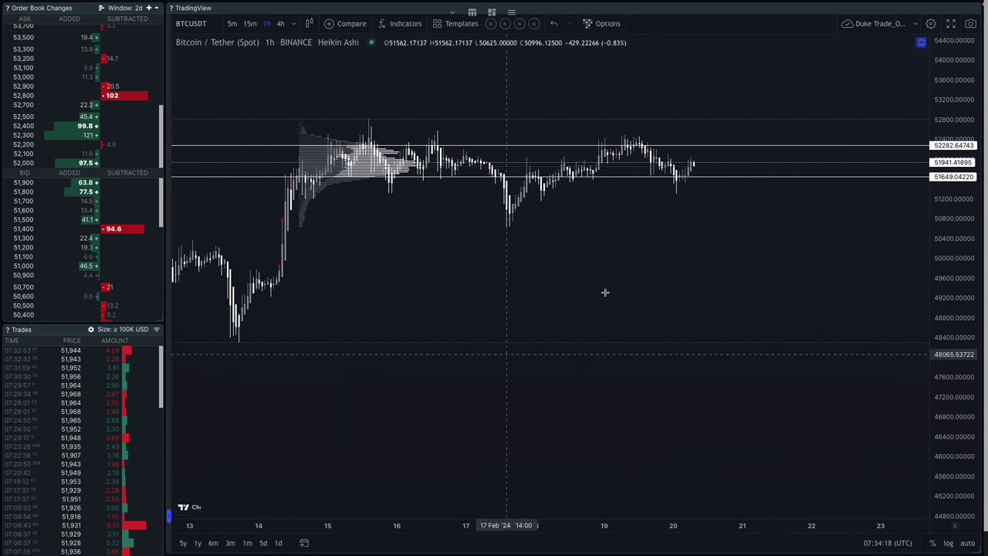
- Set the Order Book Changes window to 2d to review the orders added and subtracted over two days
{"action": "mouse_move", "coordinate": [152, 48]}
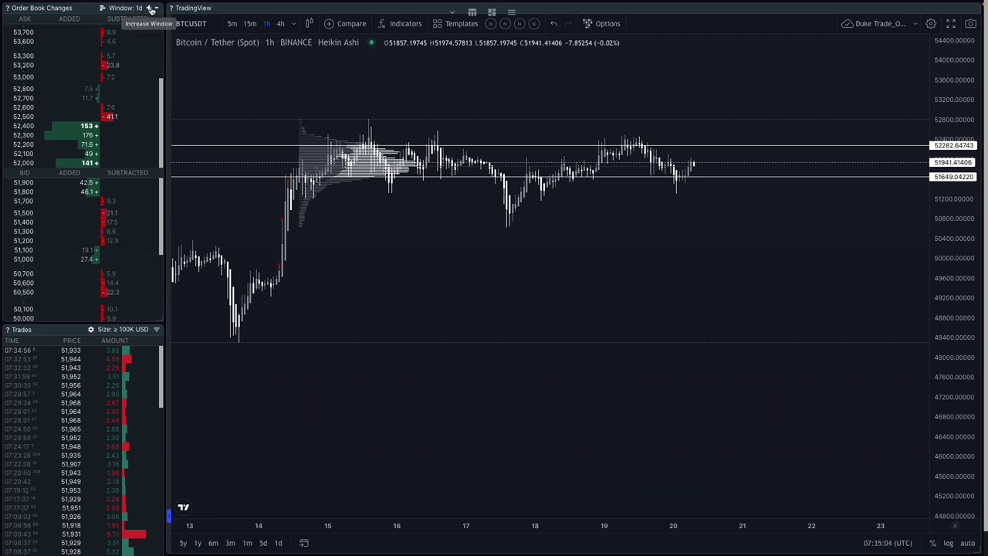
{"action": "left_click", "coordinate": [149, 8]}
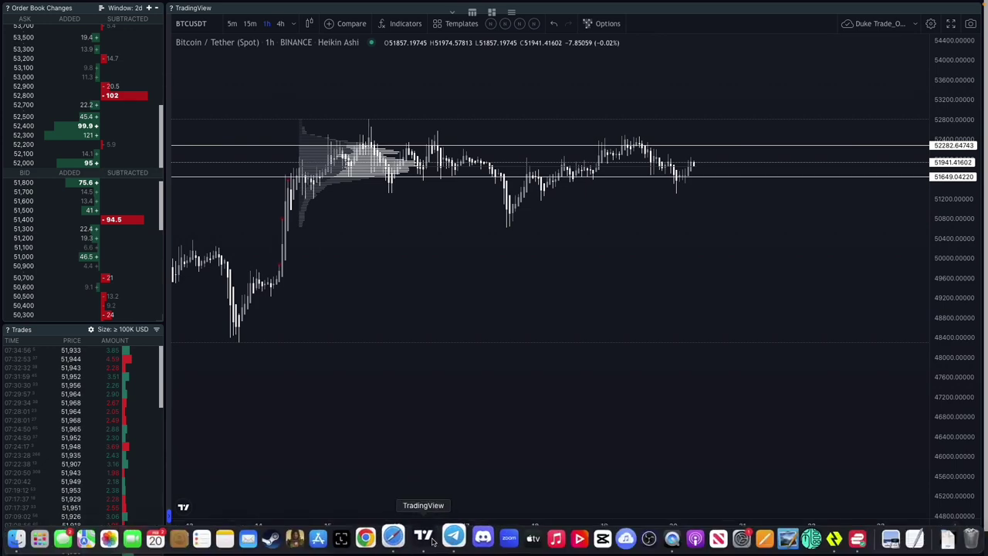
- Switch to the TradingView app to check the 1-hour BTCUSDT chart, and return to the Binance spot chart in Safari
{"action": "left_click", "coordinate": [419, 540]}
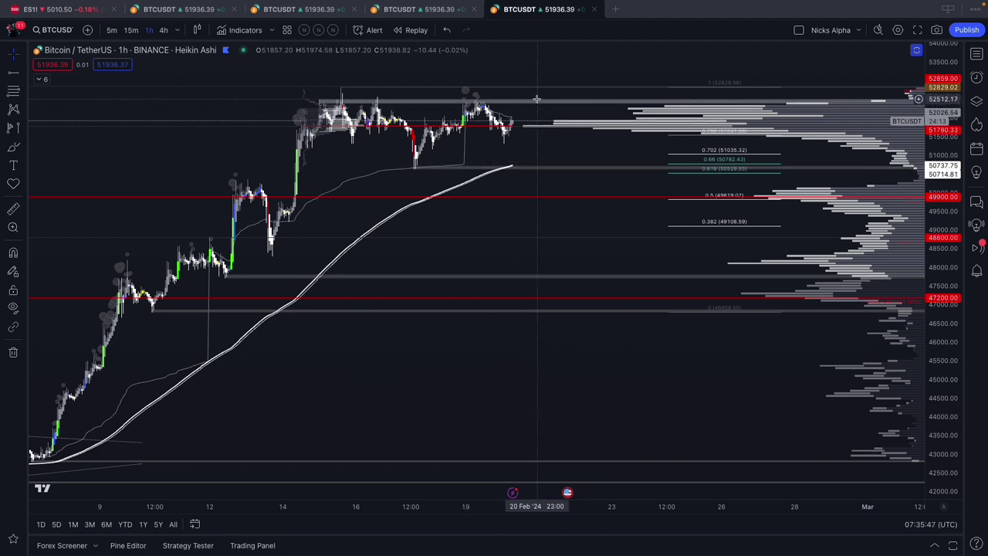
{"action": "mouse_move", "coordinate": [478, 554]}
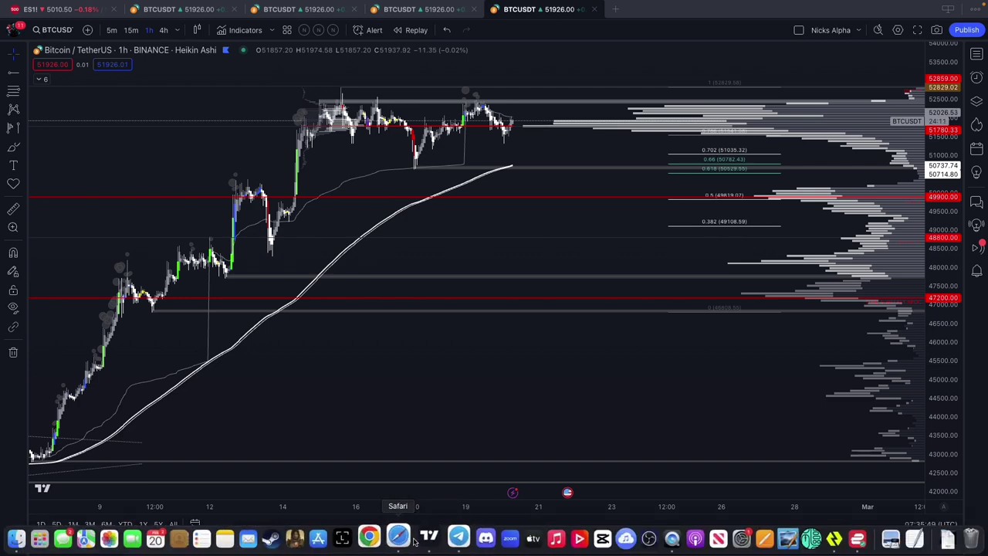
{"action": "left_click", "coordinate": [409, 532]}
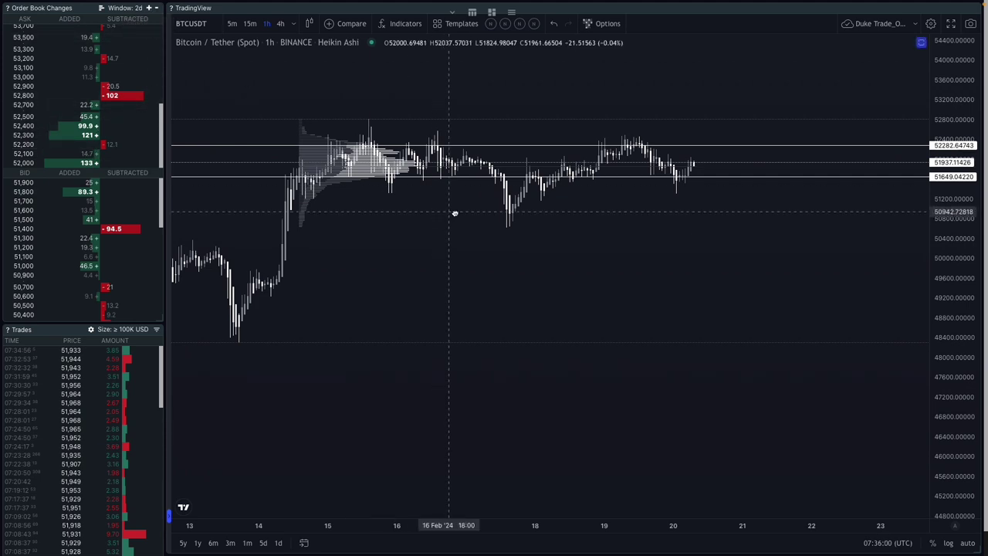
- Increase the Order Book Changes window to 4d and examine the ask levels above 52,500 and the bid levels down to 49,900
{"action": "left_click_drag", "start_coordinate": [452, 214], "coordinate": [512, 215]}
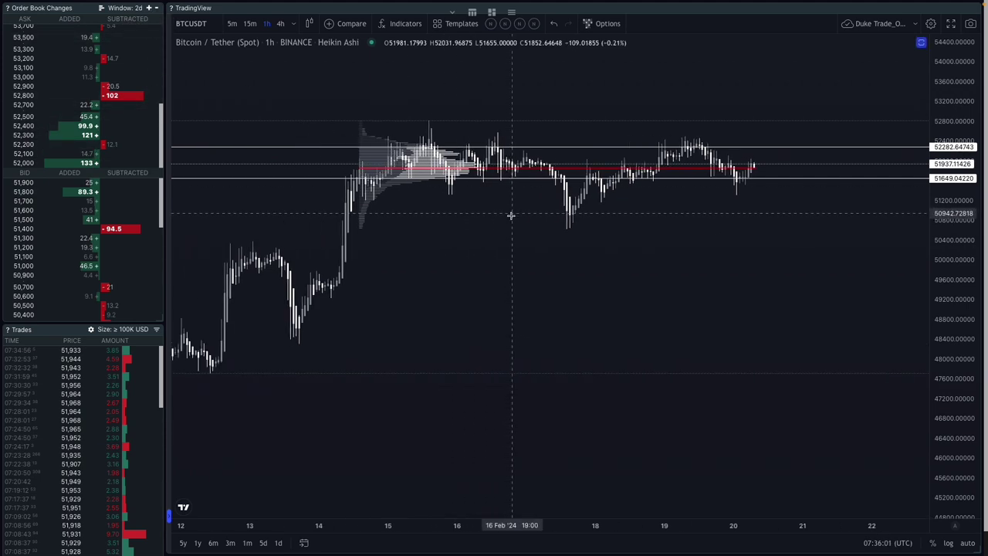
{"action": "left_click", "coordinate": [149, 8]}
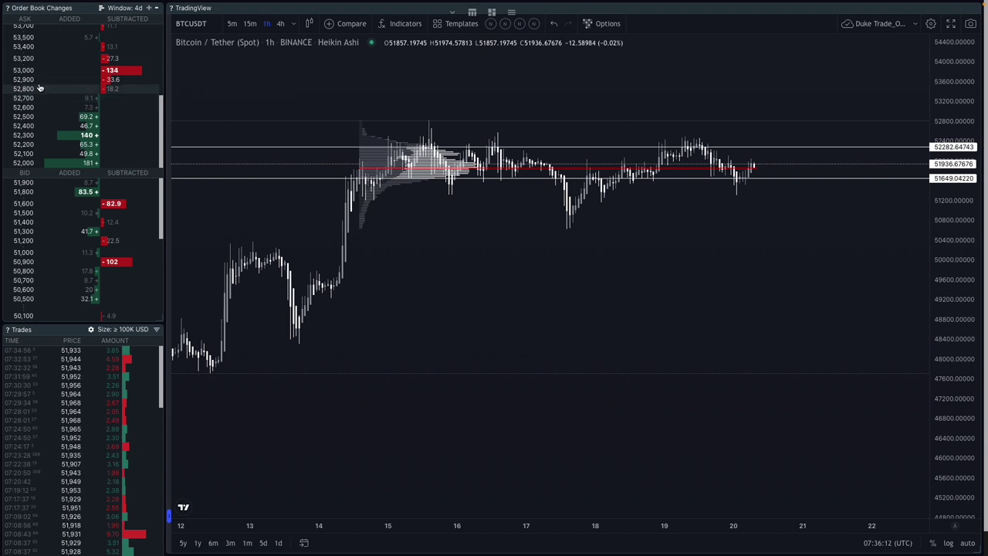
{"action": "scroll", "coordinate": [40, 70], "scroll_direction": "up", "scroll_amount": 1}
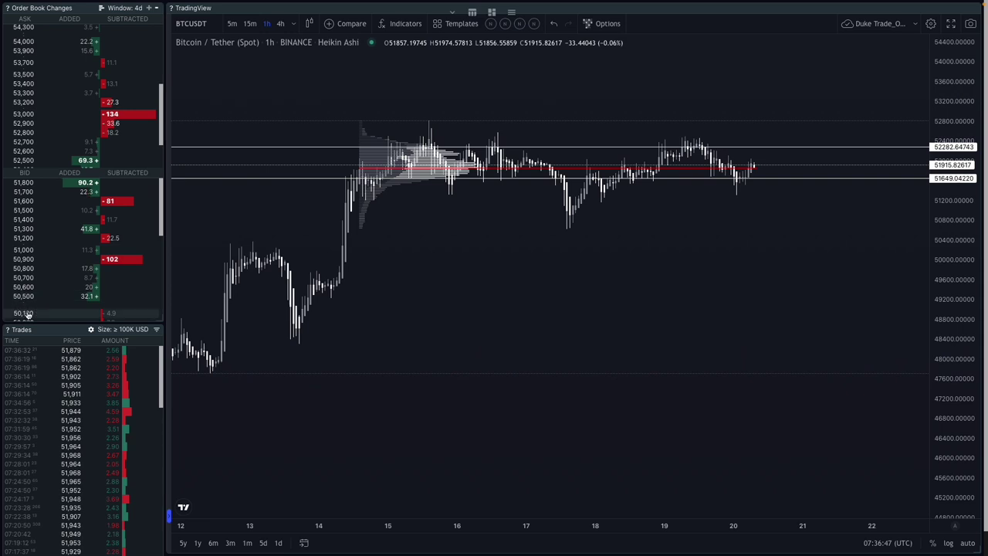
{"action": "scroll", "coordinate": [24, 305], "scroll_direction": "down", "scroll_amount": 1}
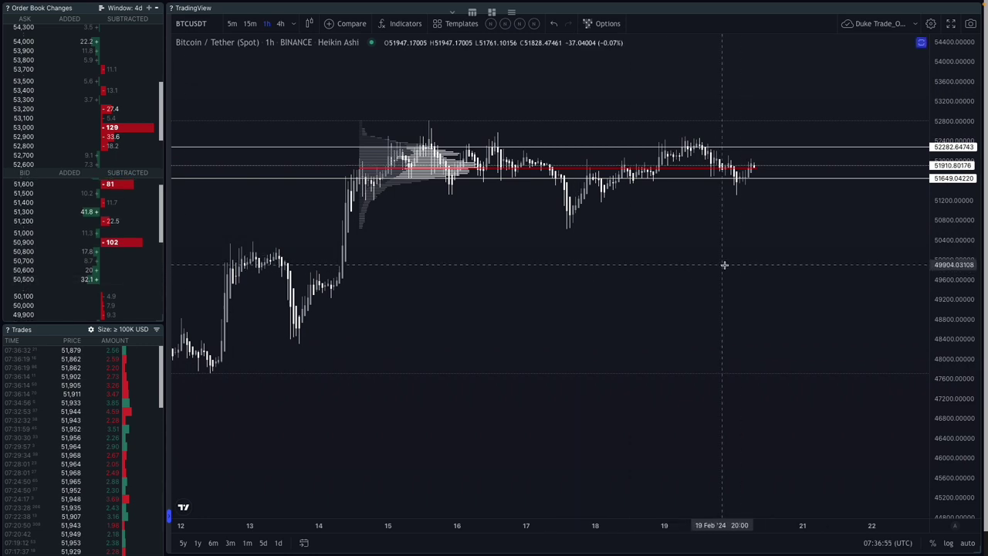
{"action": "scroll", "coordinate": [727, 264], "scroll_direction": "up", "scroll_amount": 2}
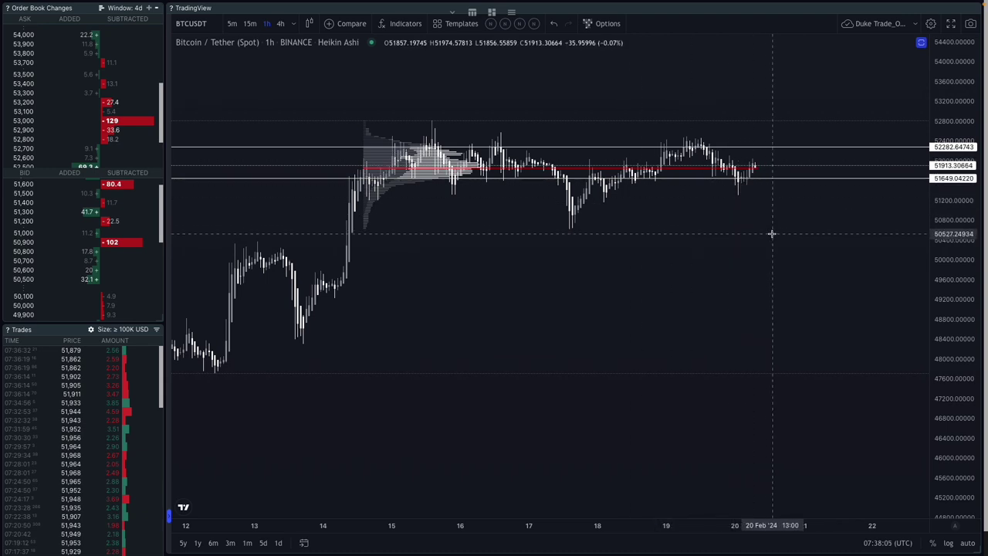
{"action": "scroll", "coordinate": [714, 304], "scroll_direction": "down", "scroll_amount": 2}
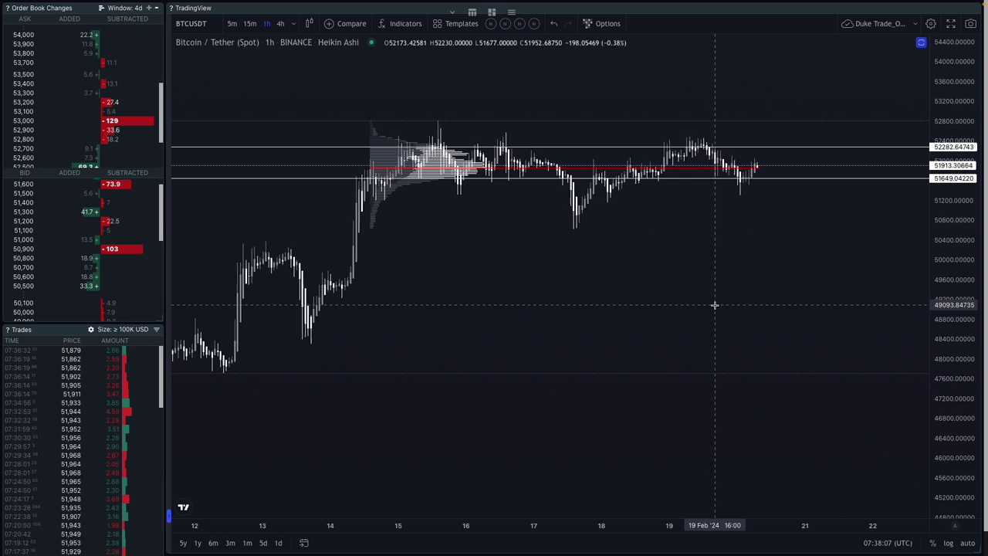
{"action": "scroll", "coordinate": [715, 304], "scroll_direction": "left", "scroll_amount": 3}
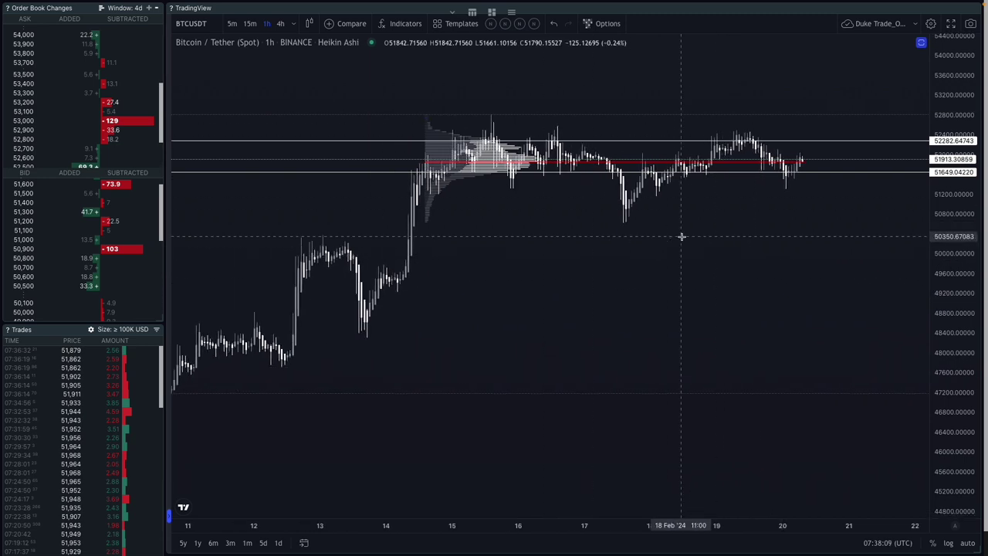
{"action": "scroll", "coordinate": [683, 235], "scroll_direction": "up", "scroll_amount": 2}
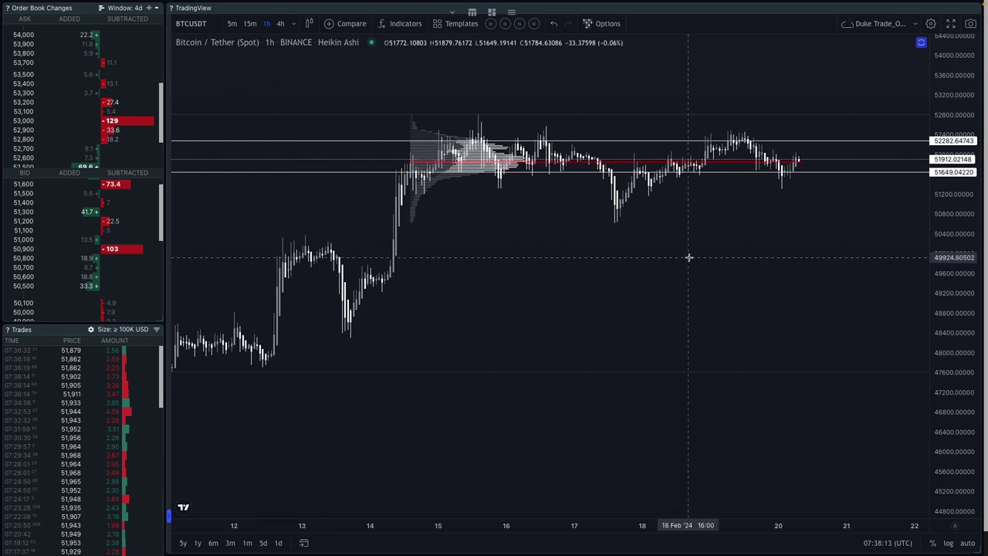
{"action": "scroll", "coordinate": [689, 257], "scroll_direction": "up", "scroll_amount": 3}
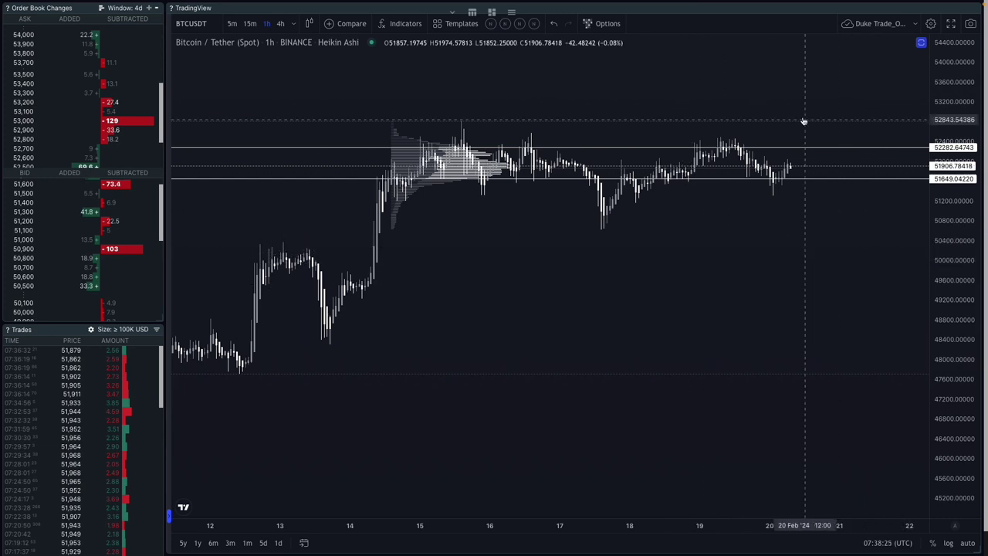
{"action": "left_click_drag", "start_coordinate": [755, 270], "coordinate": [721, 258]}
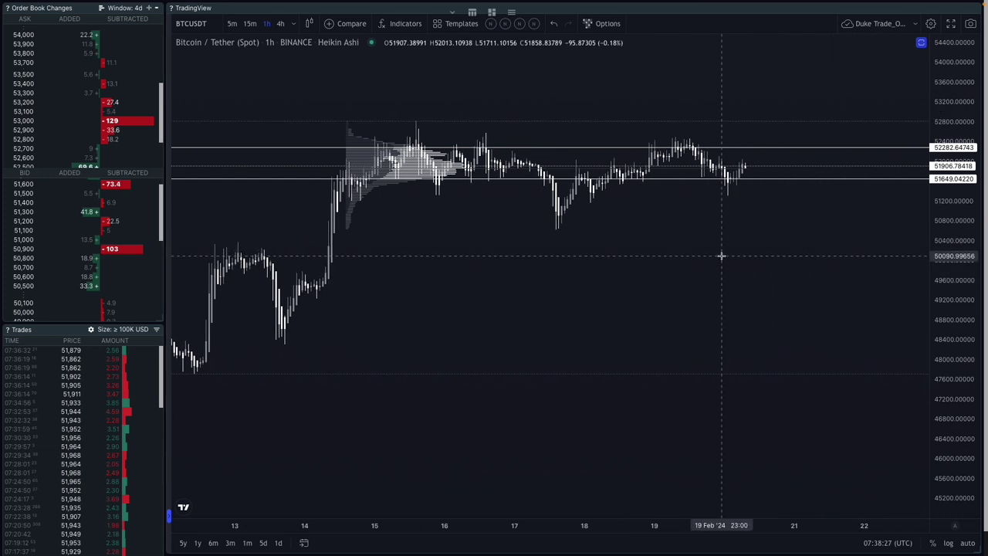